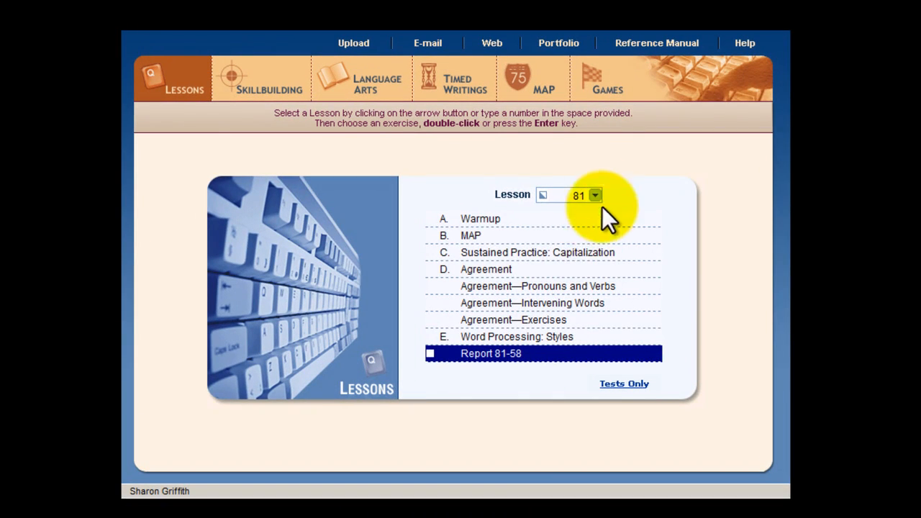
Step: Open the Report 81-58 (continued) exercise in Lesson 82 and start Report 81-58b from the existing Report 81-58a
left_click(594, 195)
left_click(594, 265)
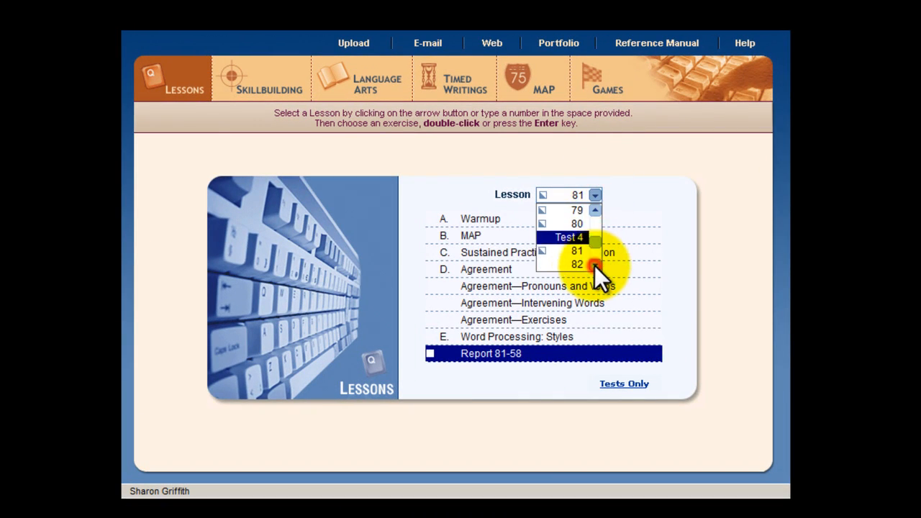
left_click(575, 266)
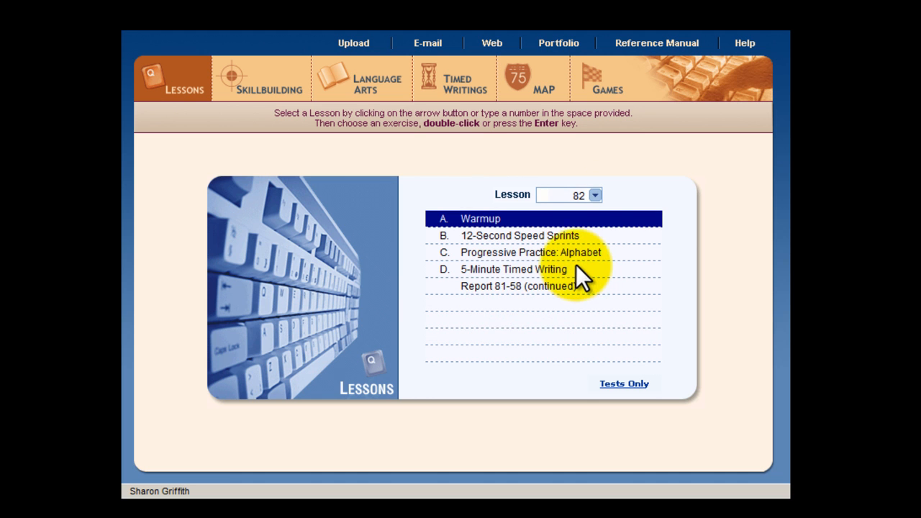
left_click(495, 287)
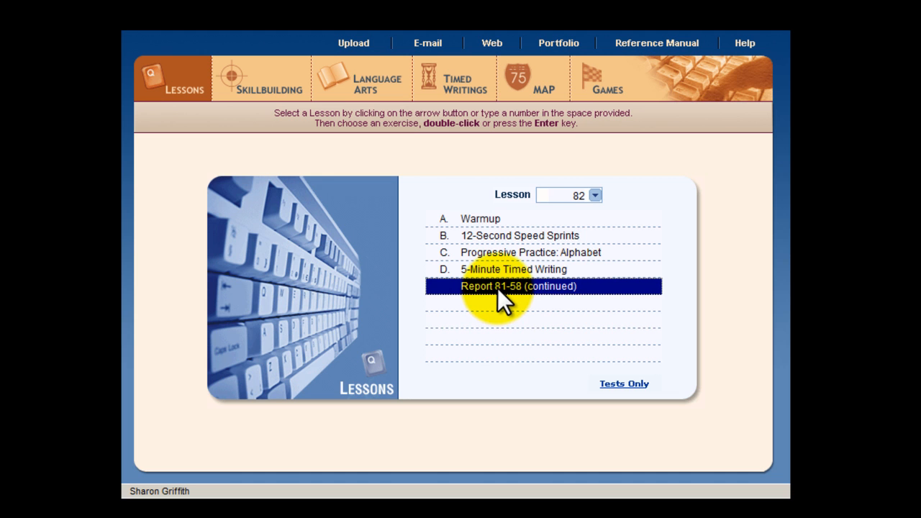
double_click(497, 288)
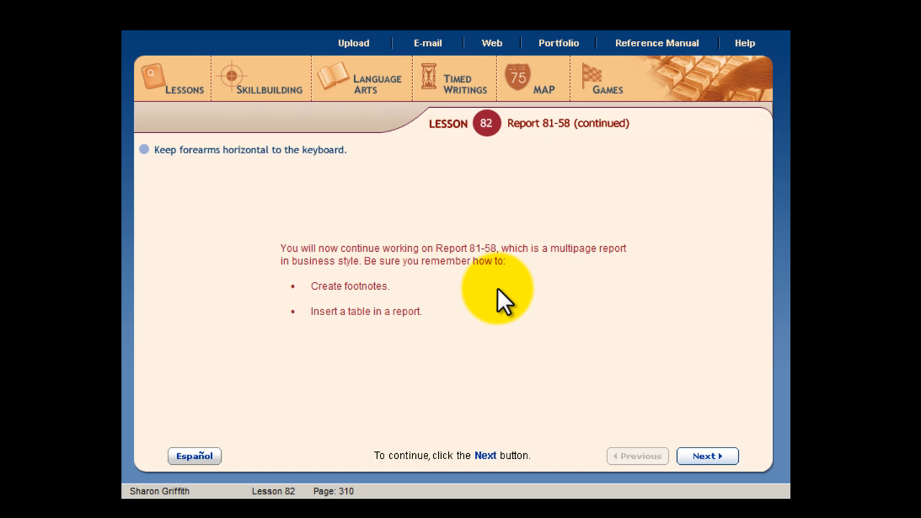
left_click(705, 456)
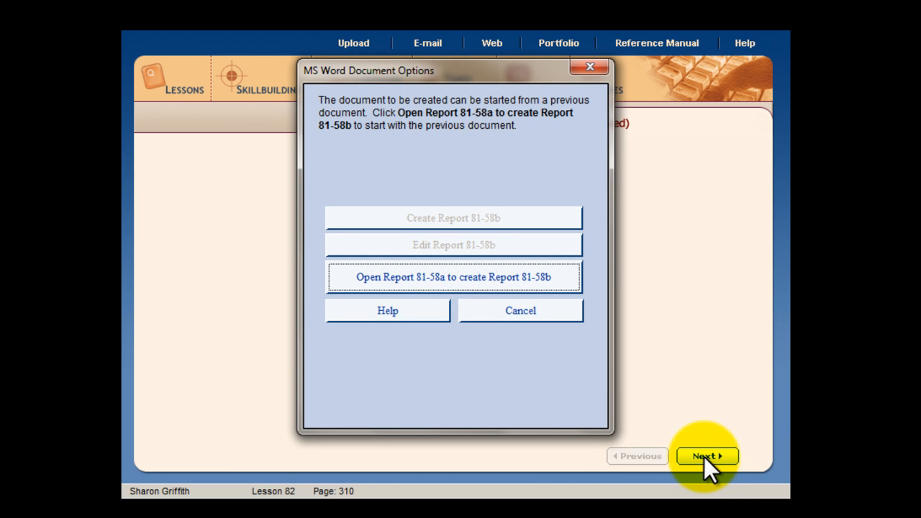
left_click(460, 279)
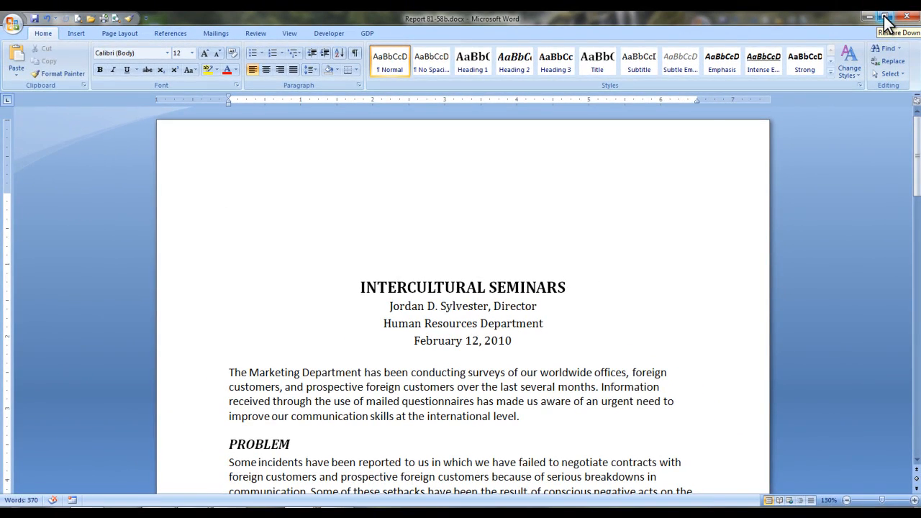
Step: Resize the Report 81-58b window so it fills the space beside the assignment instructions document
left_click(885, 19)
left_click_drag(671, 191, 693, 192)
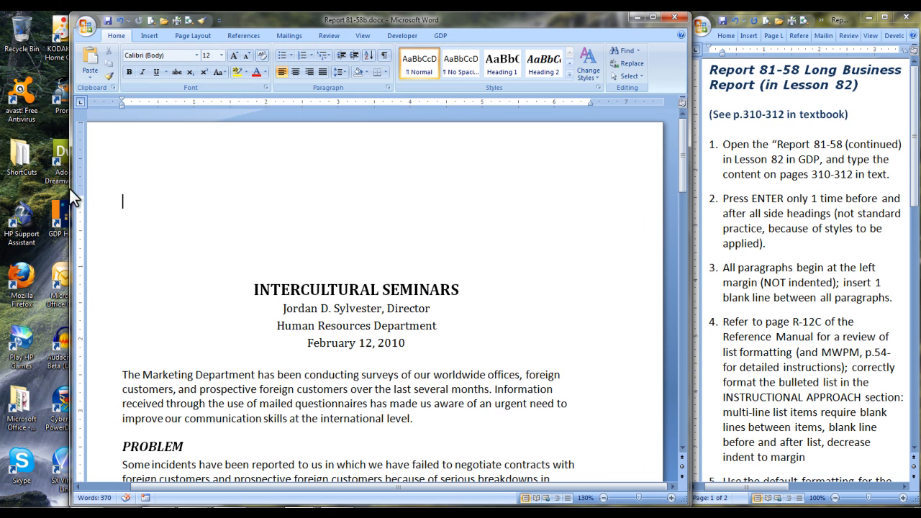
left_click_drag(74, 187, 6, 191)
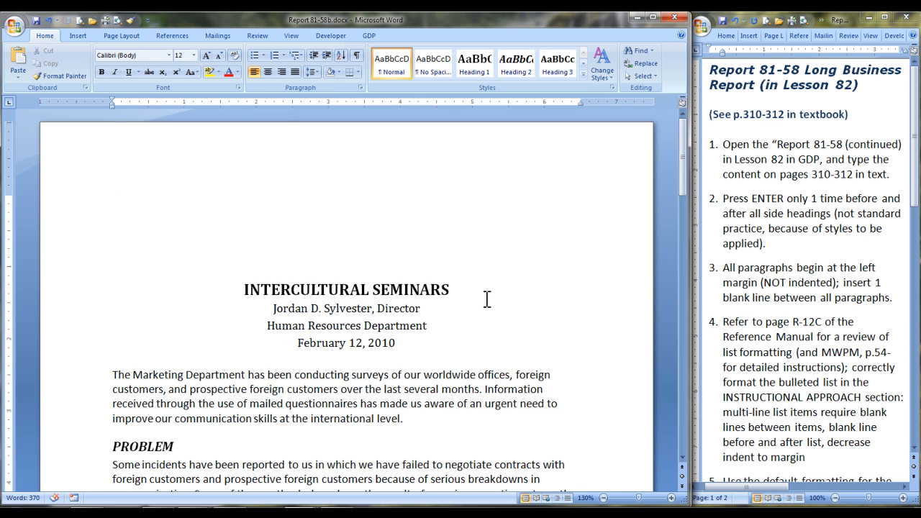
Step: Add the side heading INSTRUCTIONAL APPROACH after the report's last paragraph, followed by the sentence introducing the three components
scroll(486, 299, "down", 15)
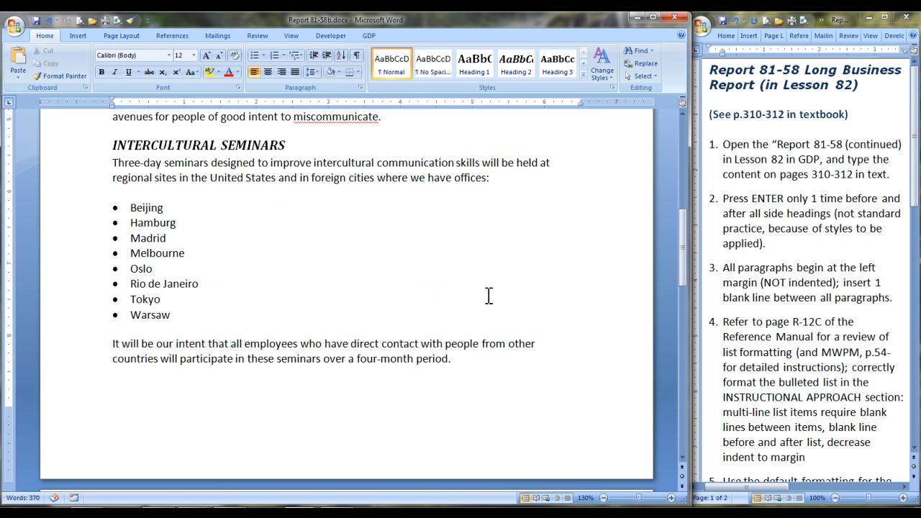
scroll(486, 295, "down", 6)
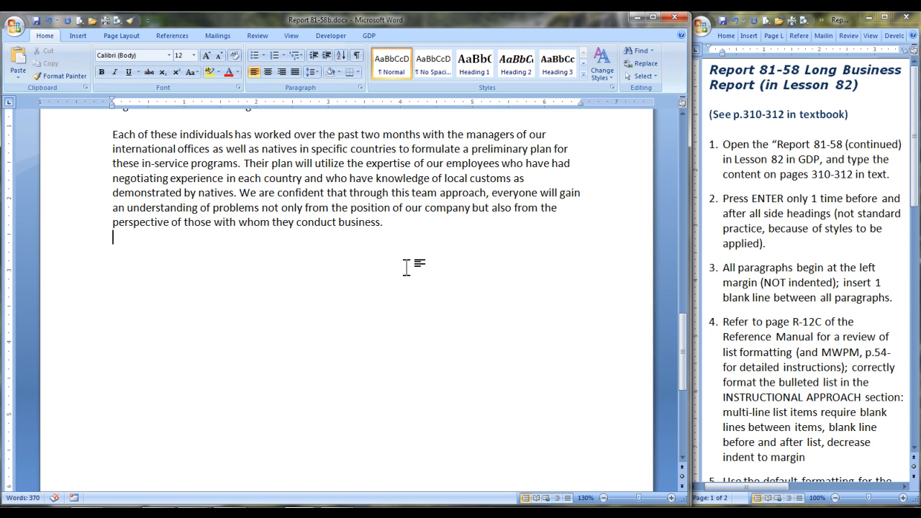
key("Return")
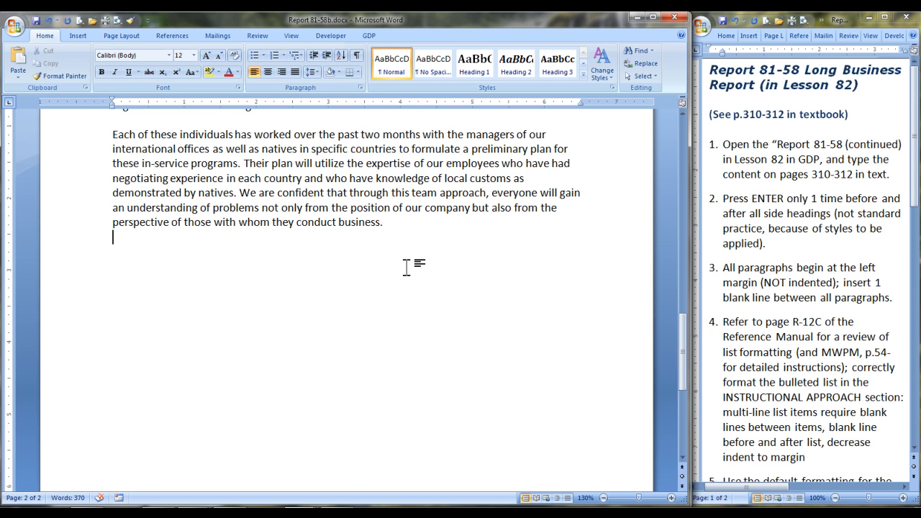
type("INSTRUCTIONAL APPROACH")
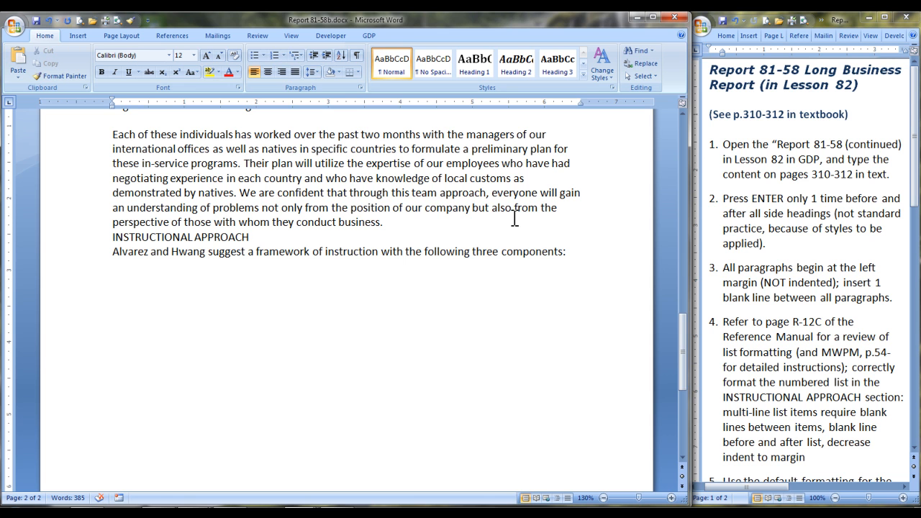
Step: Show the formatting marks and paste the cognitive, affective and experiential component paragraphs below the introductory sentence, leaving blank lines after them
key("Return")
left_click(356, 56)
type("The cognitive component includes information about communicating with people of other cultures.  The affective component is the area in which attention is given to attitudes, emotions, and resulting behaviors as they are affected by human interaction in a multicultural environment.  The experiential component is the \"hands-on\" element that suggests different possibilities. Others have found that the use of simulations is a natural for this type of experience. The writing of letters, memos, and reports to persons in other cultures also provides beneficial learning experiences. In addition, the use of tutors can be very helpful to workers unfamiliar with a particular culture.")
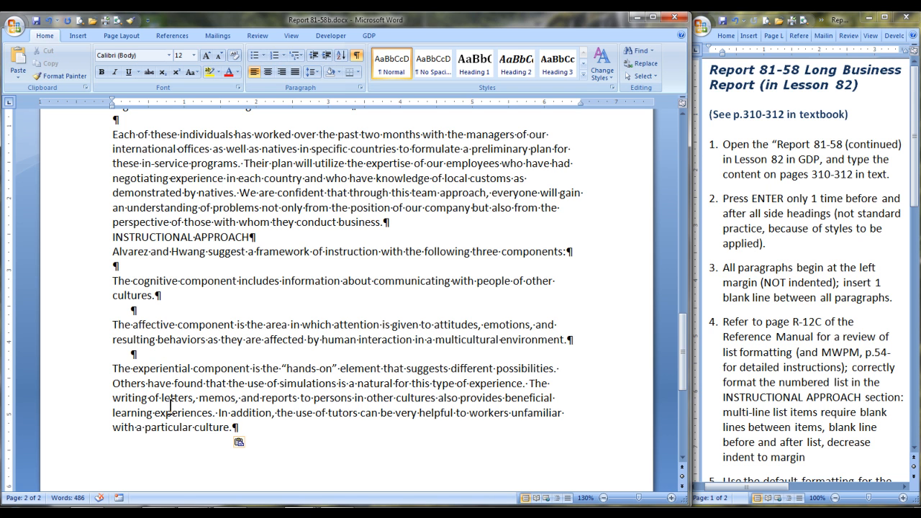
key("Return")
key("Return")
Step: Format the three component paragraphs as a numbered list and decrease its indent to the left margin
left_click_drag(113, 280, 232, 427)
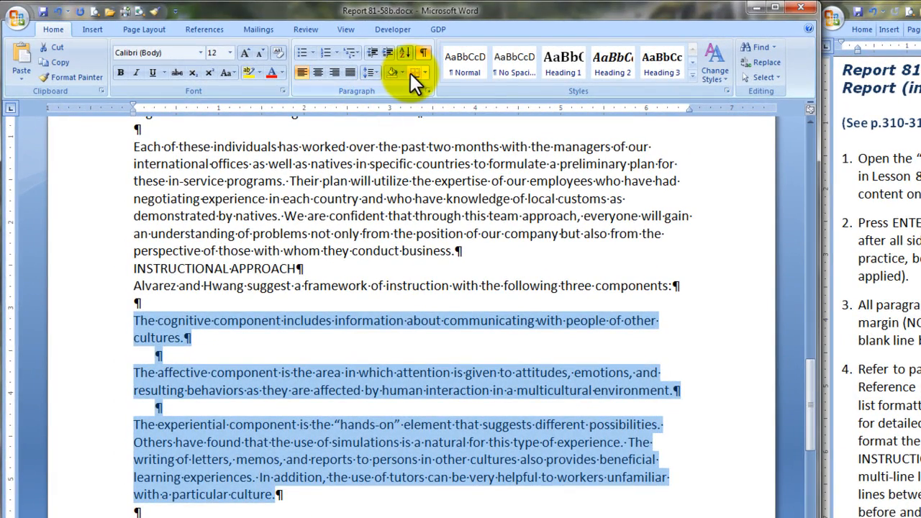
left_click(324, 57)
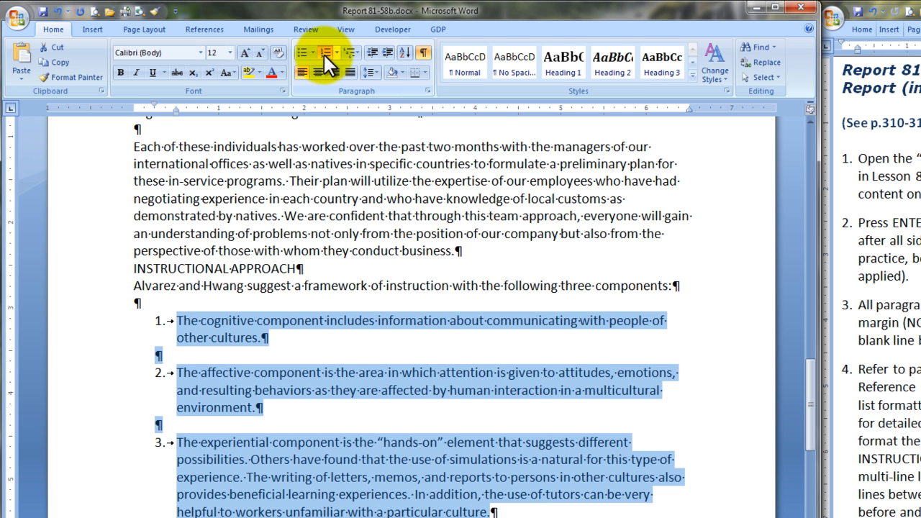
left_click(372, 53)
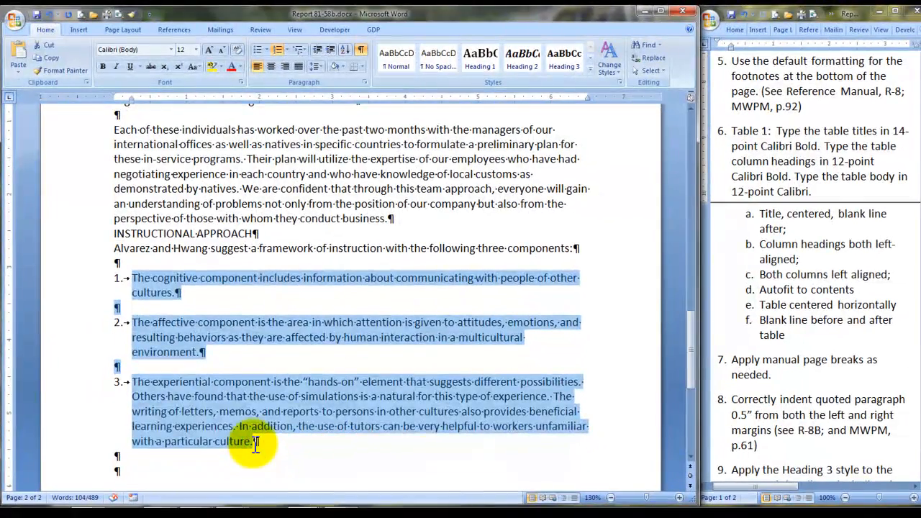
Step: Insert a footnote at the end of list item 3 with the copied "Communication Across Cultures" citation as its text
left_click(291, 509)
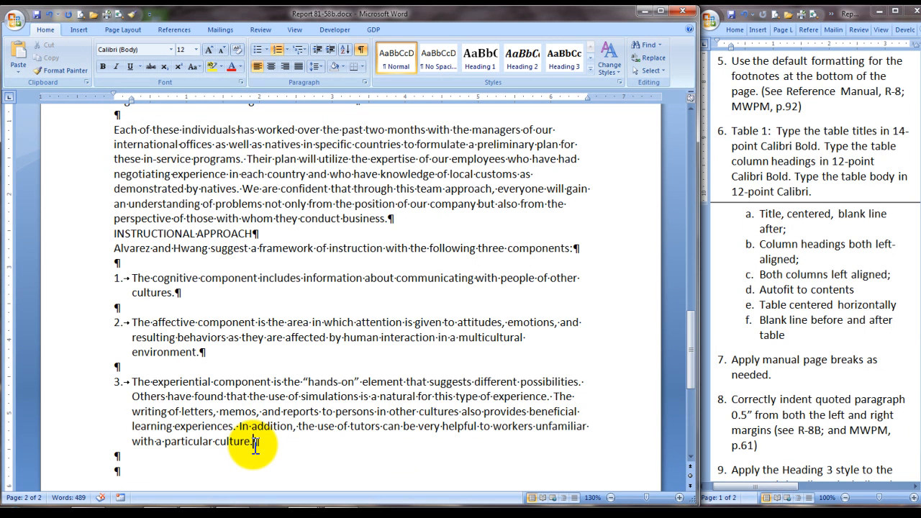
left_click(170, 31)
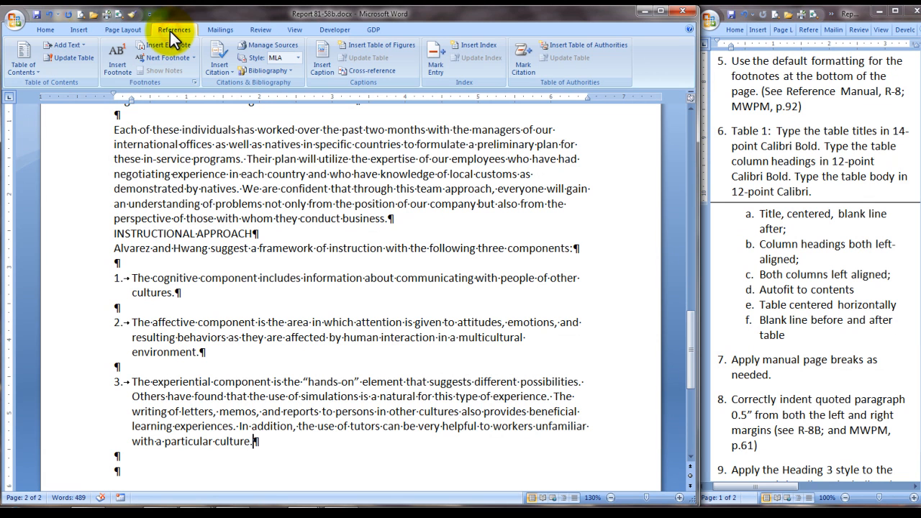
left_click(115, 64)
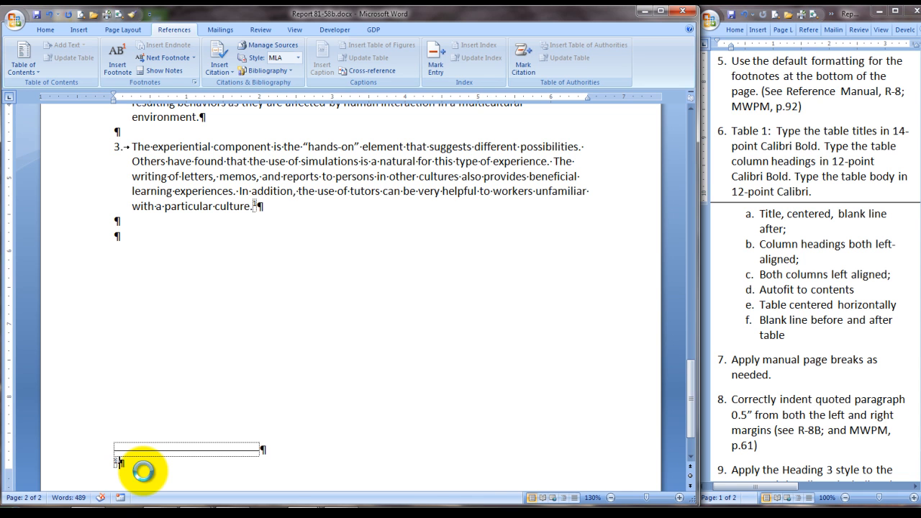
type("Ana Maria Alvarez and Allen Hwang, \"Communication Across Cultures,\" International Business World, April 2006, pp. 39-42.")
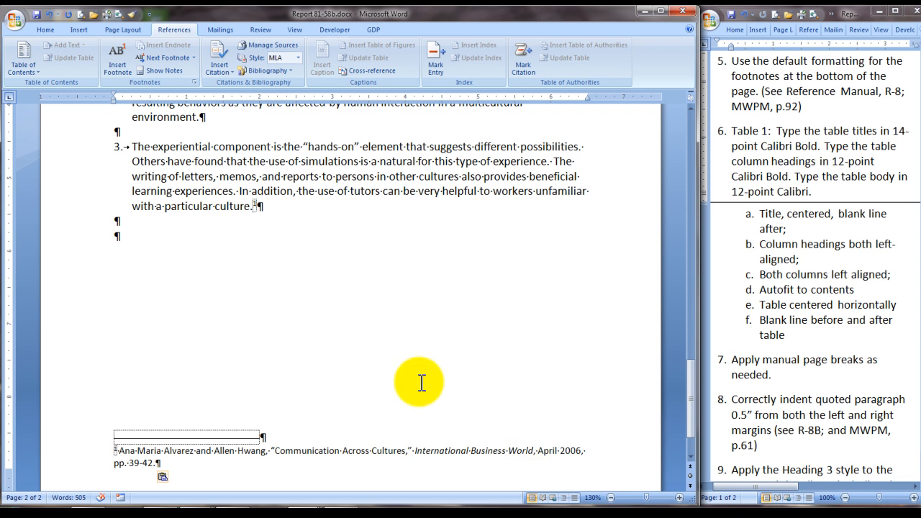
Step: Add the side heading SEMINAR CONTENT below the numbered list and remove the blank paragraph above it
left_click(114, 237)
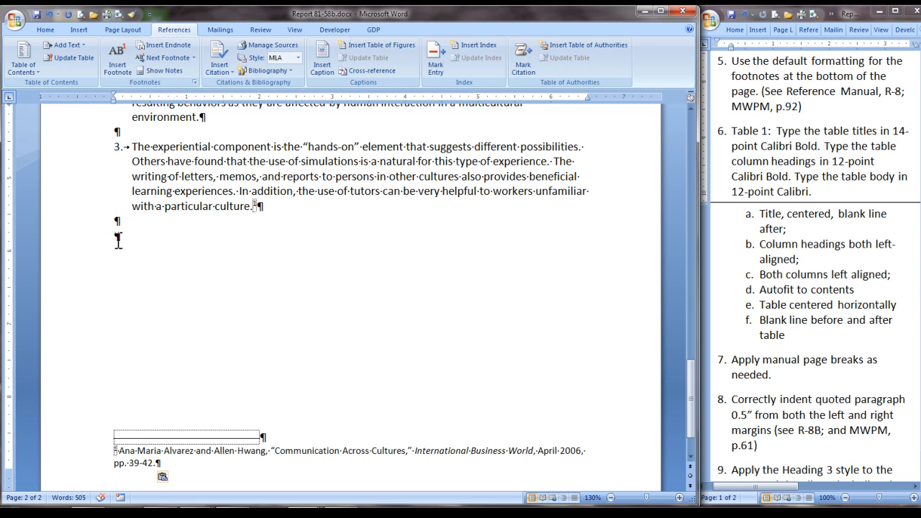
type("SEMINAR")
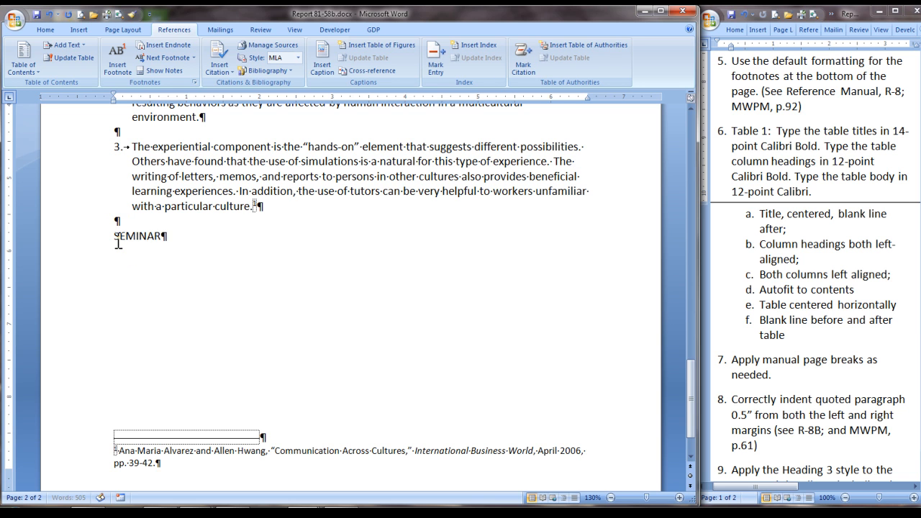
type(" CONTENT")
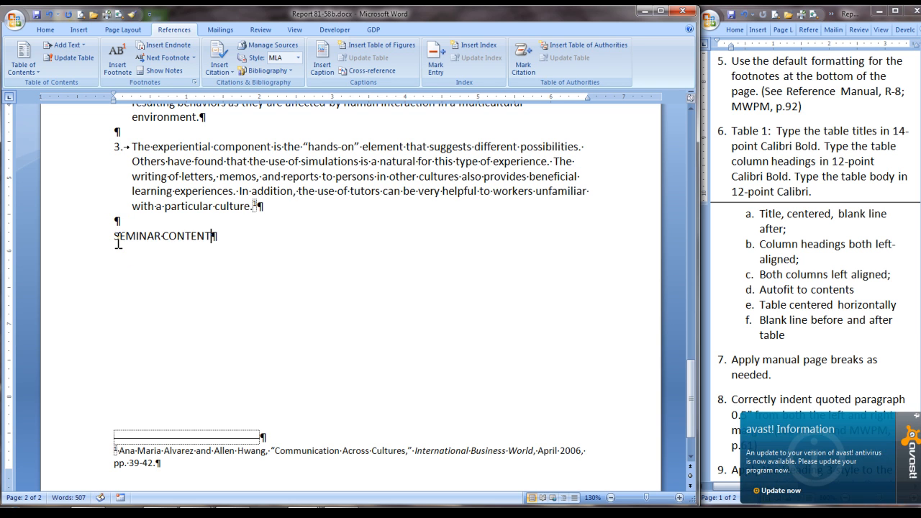
key("Return")
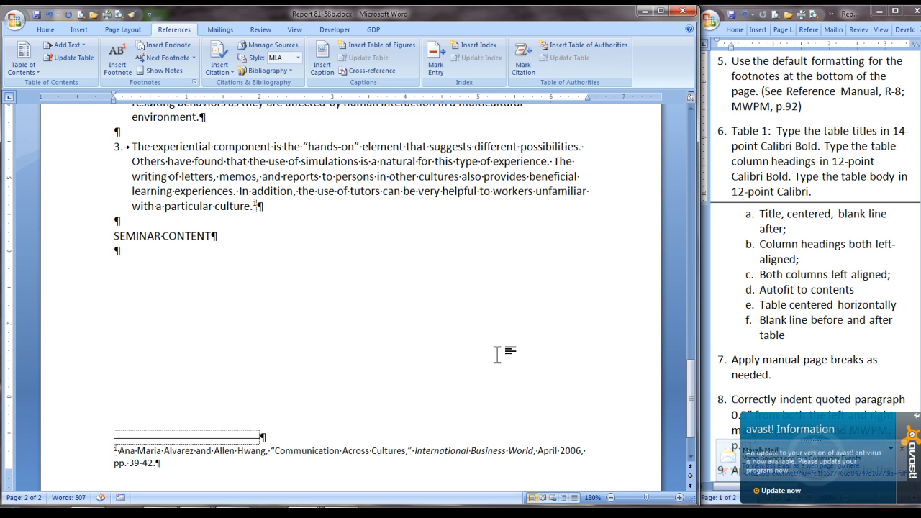
left_click(116, 222)
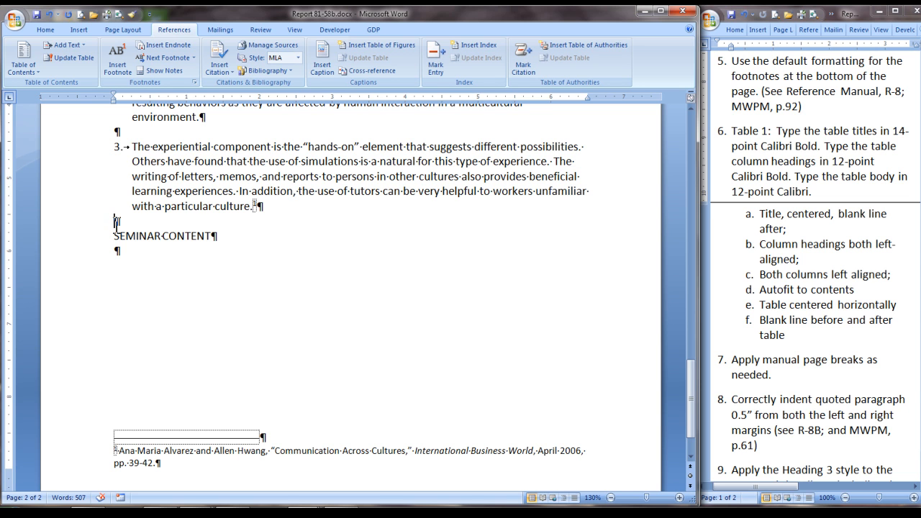
key("Delete")
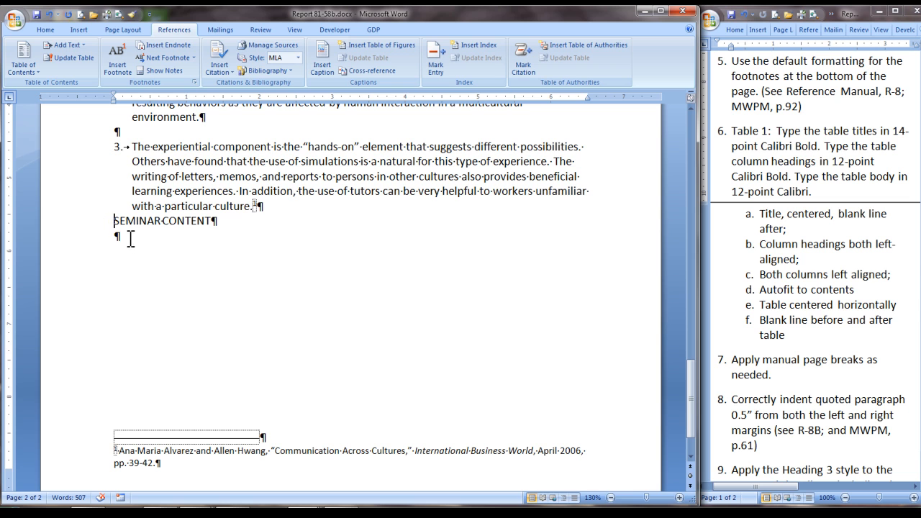
Step: Paste the copied seminar content paragraphs directly below the SEMINAR CONTENT heading
left_click(115, 237)
key("ctrl+v")
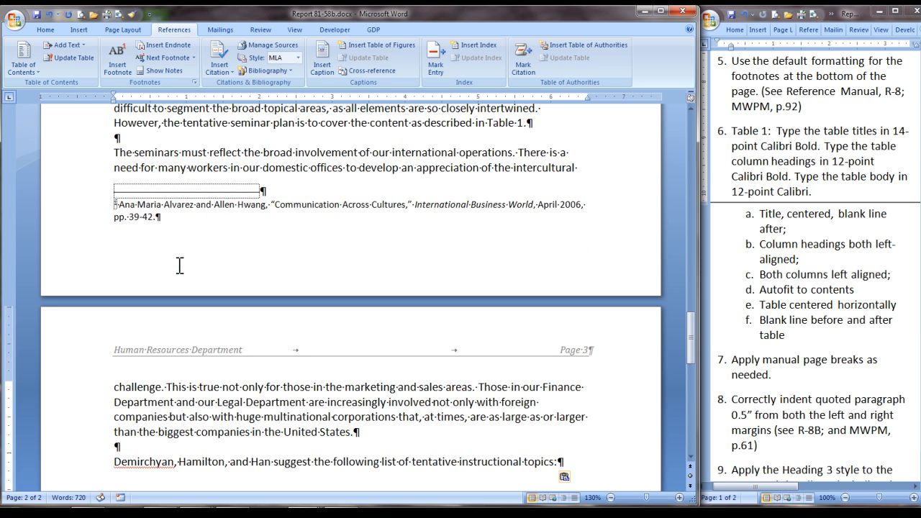
scroll(180, 266, "up", 5)
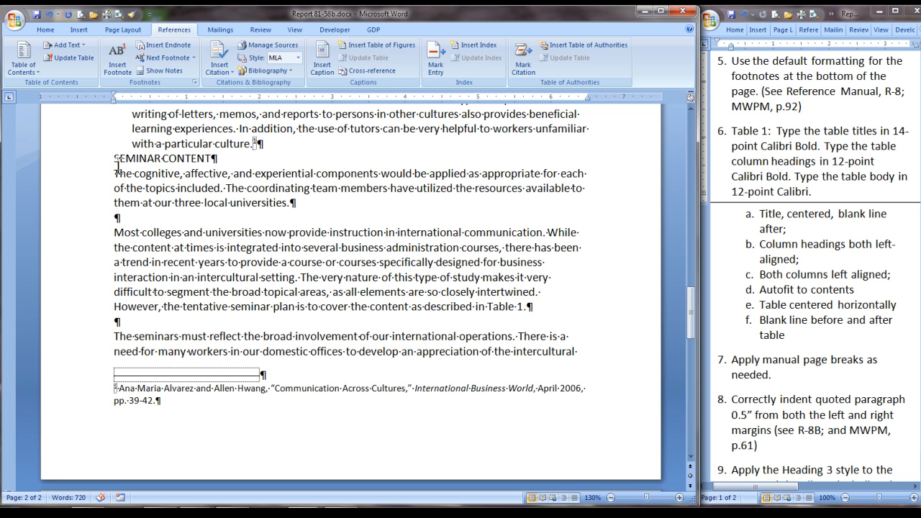
Step: Insert a footnote after "tentative instructional topics:" with the copied citation for The Dynamics of Intercultural Seminars
scroll(172, 212, "down", 1)
scroll(158, 270, "down", 8)
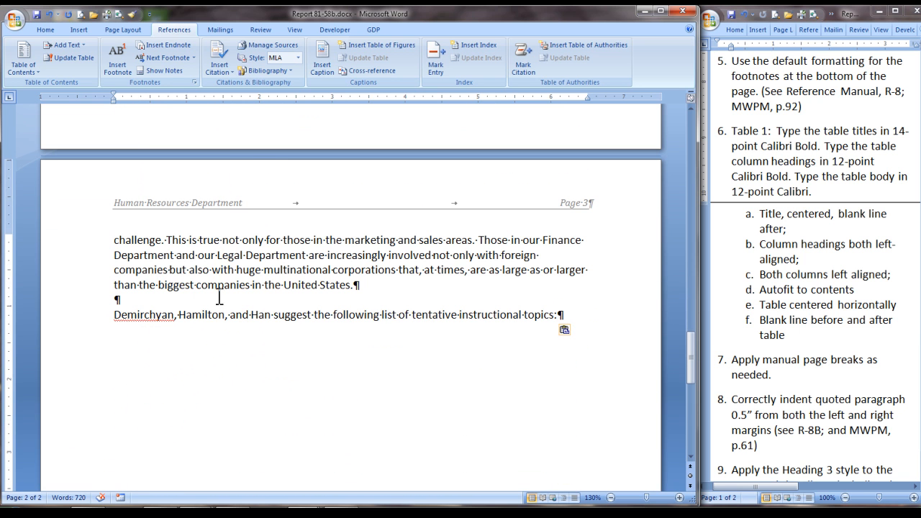
left_click(557, 315)
left_click(116, 63)
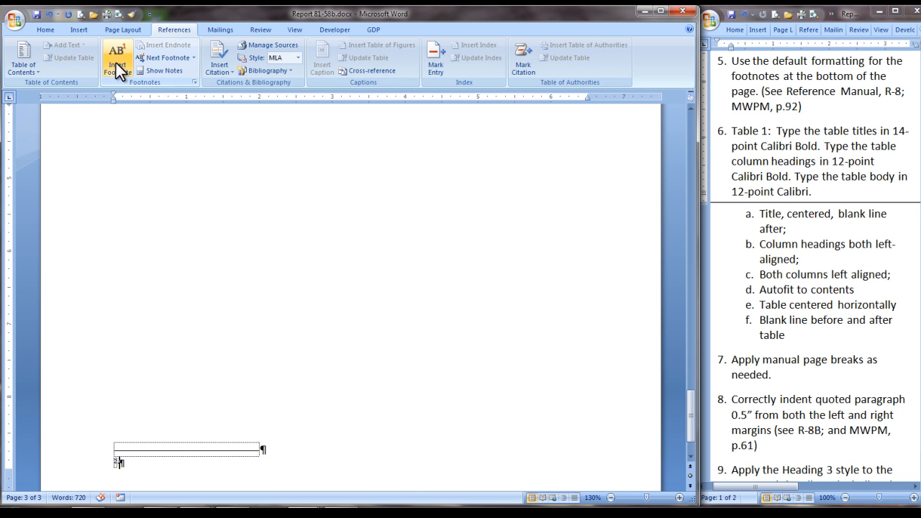
type("Angela Demirchyan, William Hamilton, and Chang Ho Han, The Dynamics of Intercultural Seminars, Gateway Publishing, Boston, 2005.")
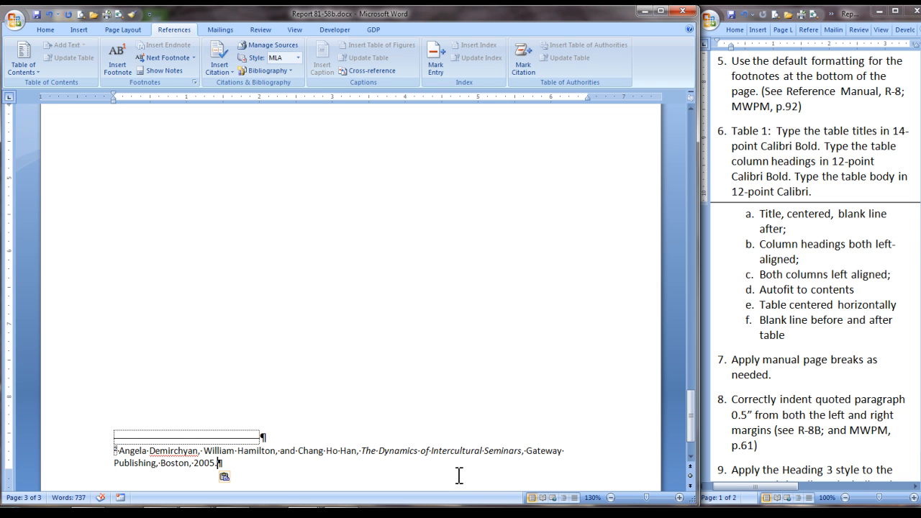
Step: Add two blank paragraphs after the line ending in "tentative instructional topics:" on page 3
scroll(317, 459, "up", 2)
scroll(316, 457, "up", 3)
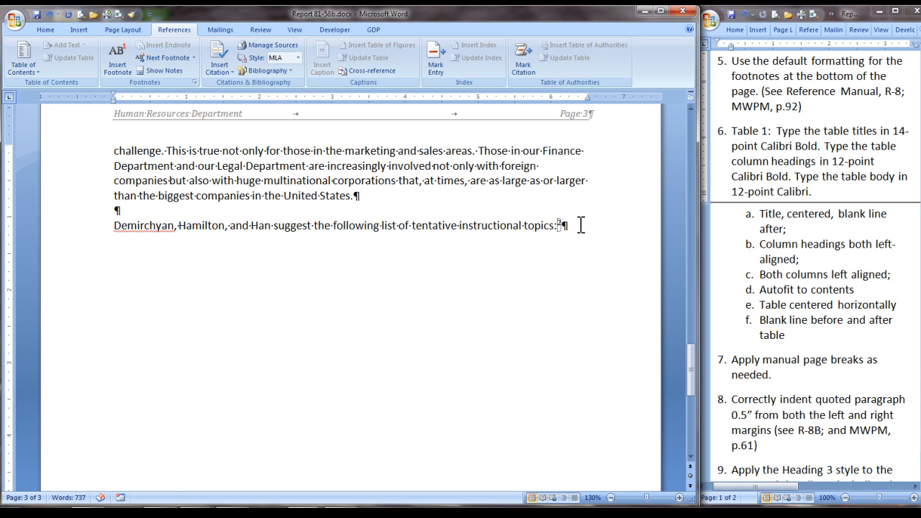
left_click(563, 225)
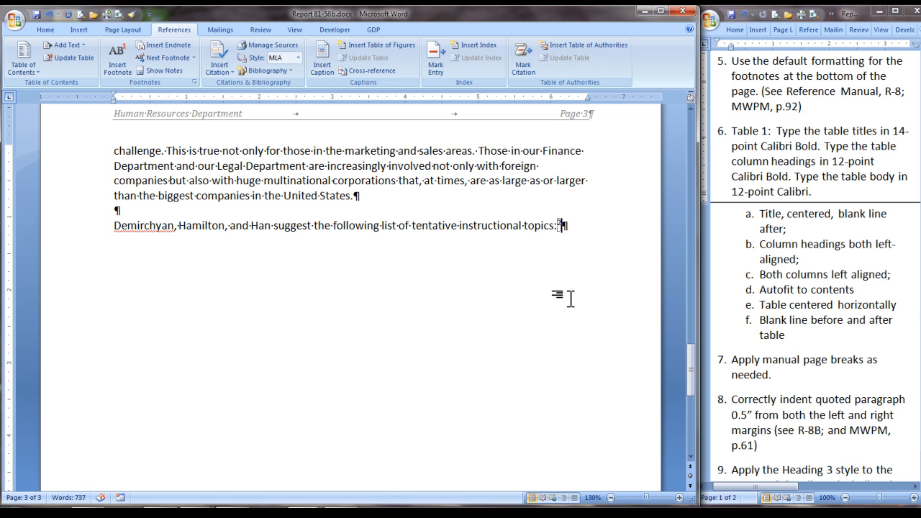
key("Return")
key("Return")
Step: Insert a table with 2 columns and 10 rows at the last blank paragraph
left_click(82, 30)
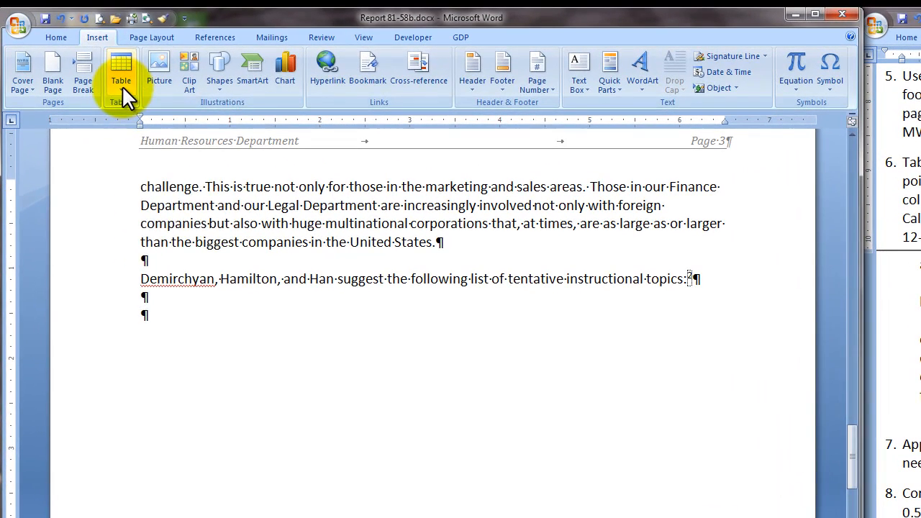
left_click(121, 85)
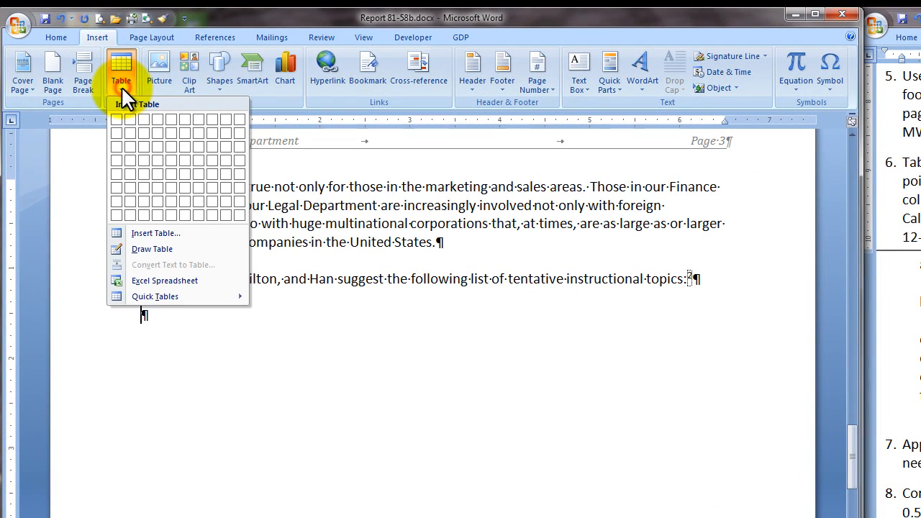
left_click(153, 233)
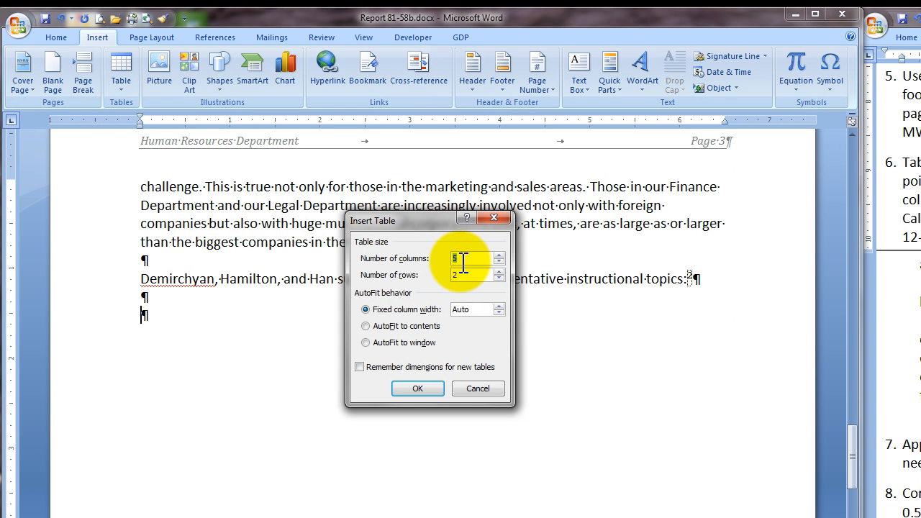
type("2")
key("Tab")
type("1")
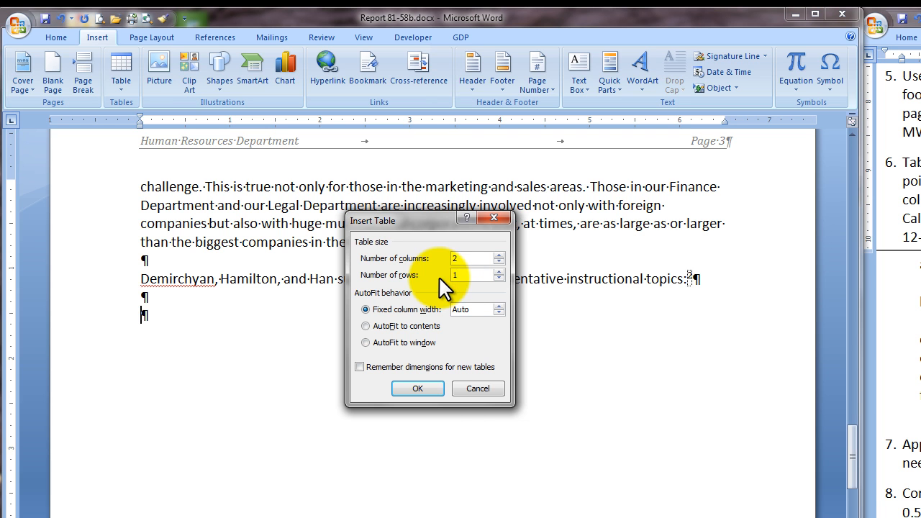
type("0")
left_click(416, 388)
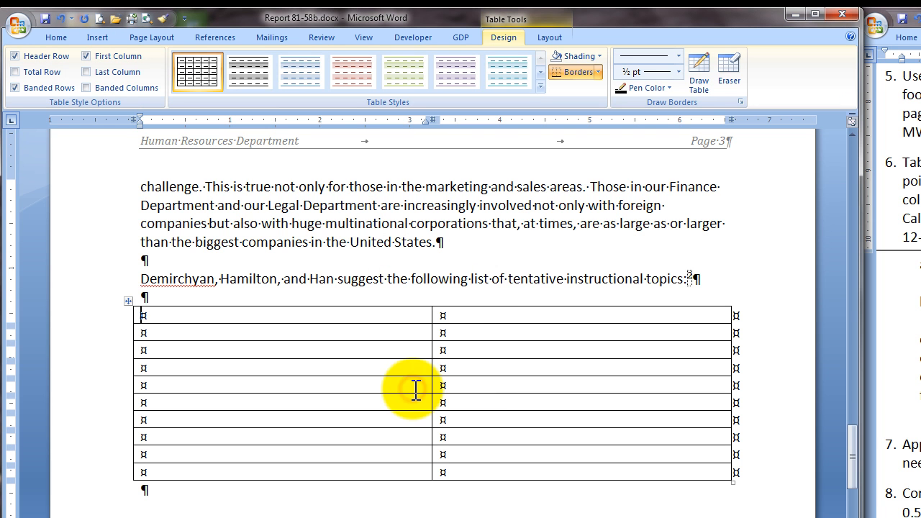
Step: Set the font size of the entire new table to 12 points
left_click(127, 301)
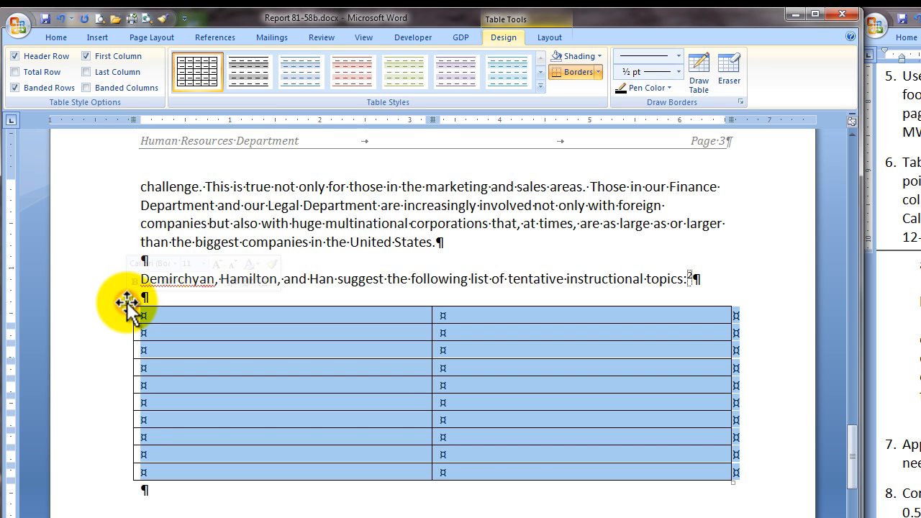
left_click(204, 264)
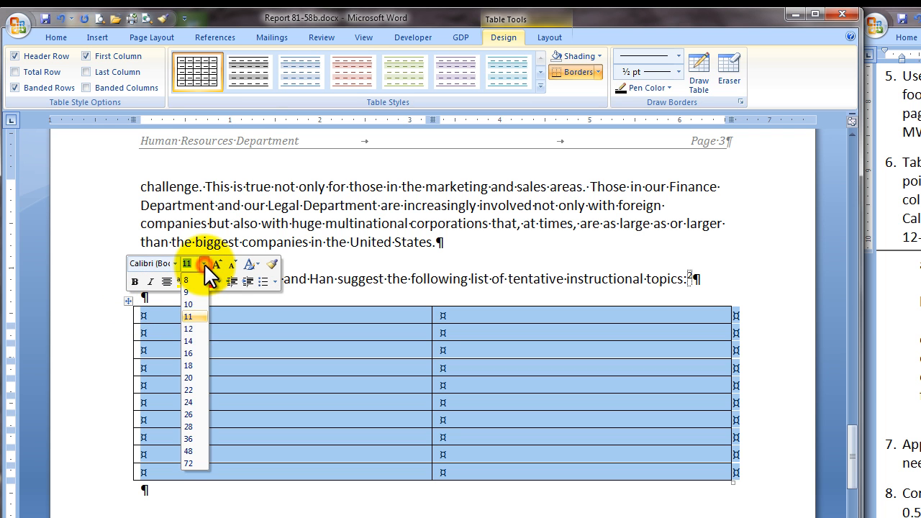
left_click(190, 328)
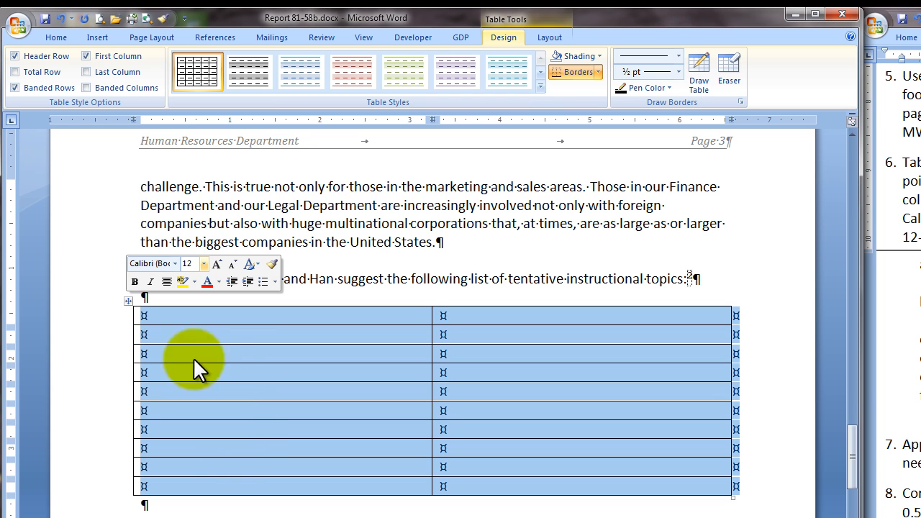
Step: Merge the cells of the table's first row and hide the formatting marks
left_click(81, 327)
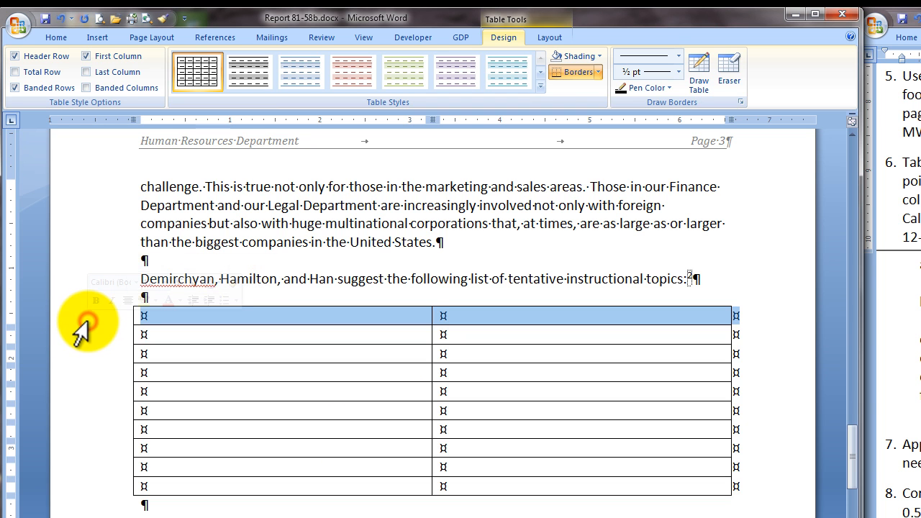
right_click(96, 319)
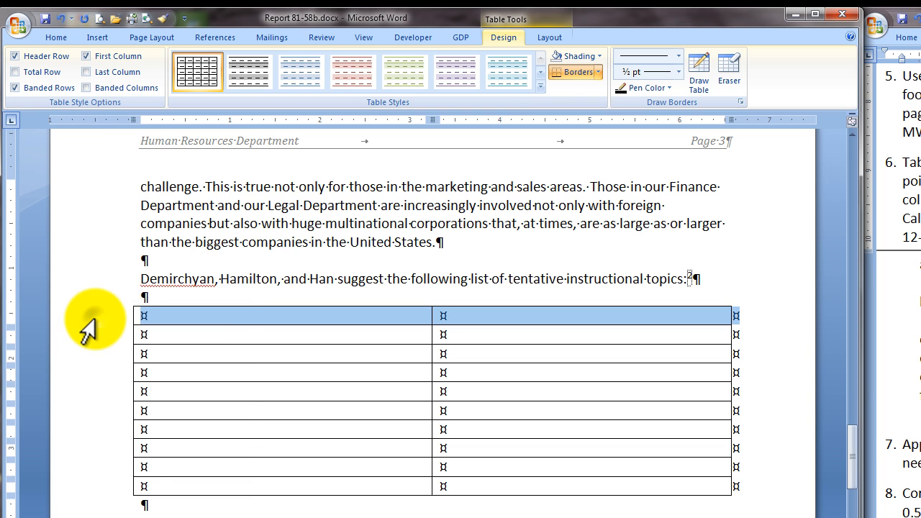
left_click(148, 410)
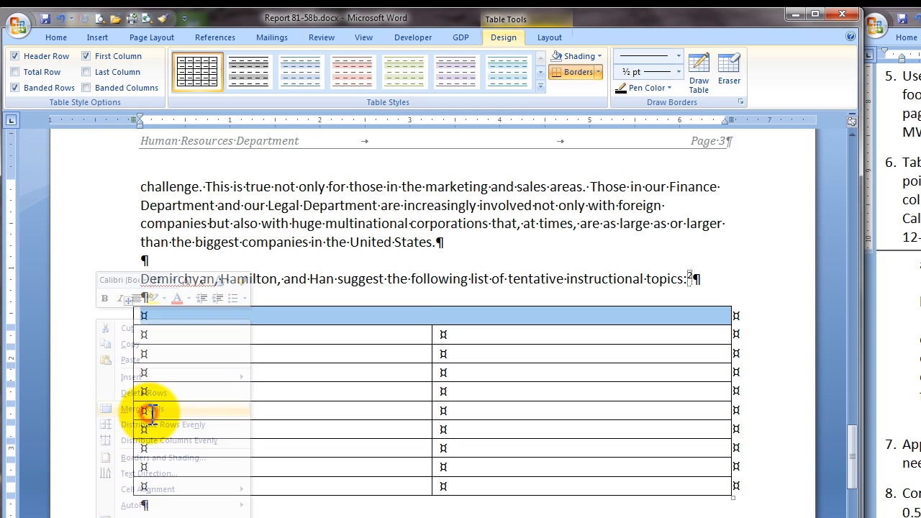
left_click(56, 38)
left_click(446, 63)
Step: Enter the bold, centered title TABLE 1. SEMINAR TOPICS in the merged first row, with a blank line after it
left_click(232, 318)
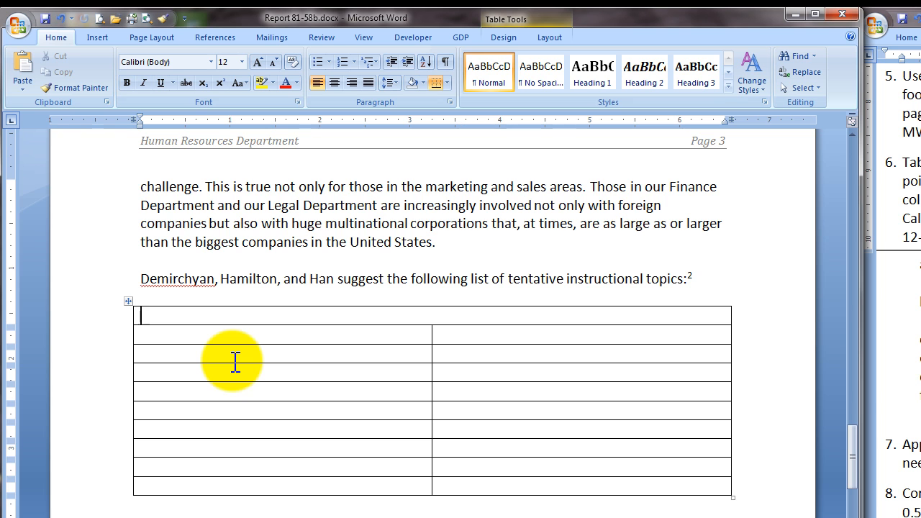
key("ctrl+b")
key("ctrl+e")
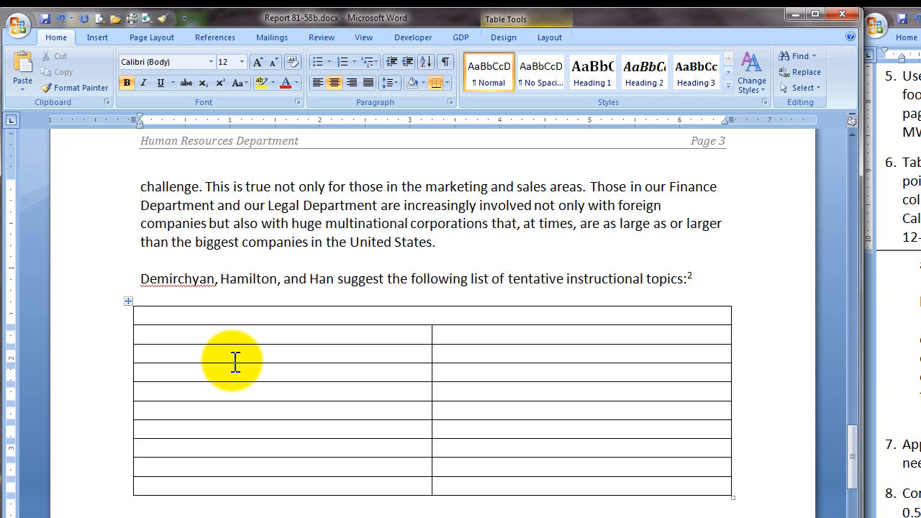
type("TABLE 1. SEMINAR TOPICS")
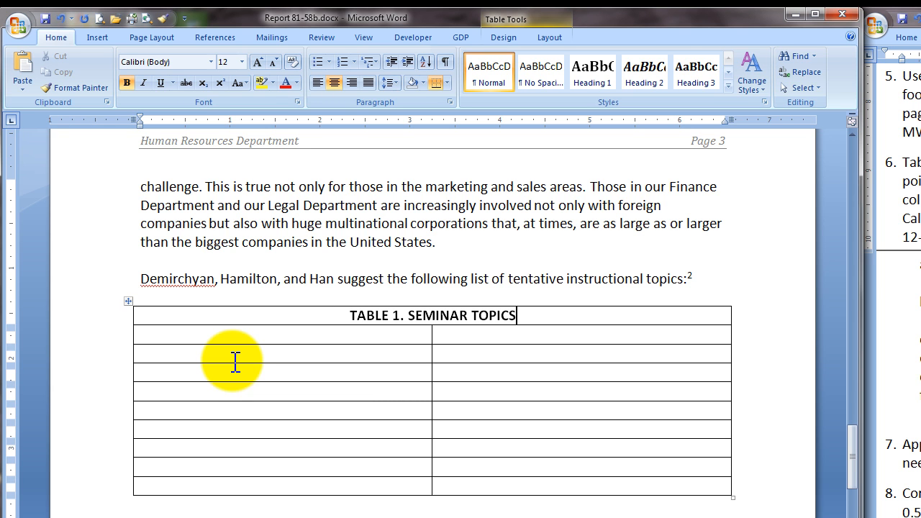
key("Return")
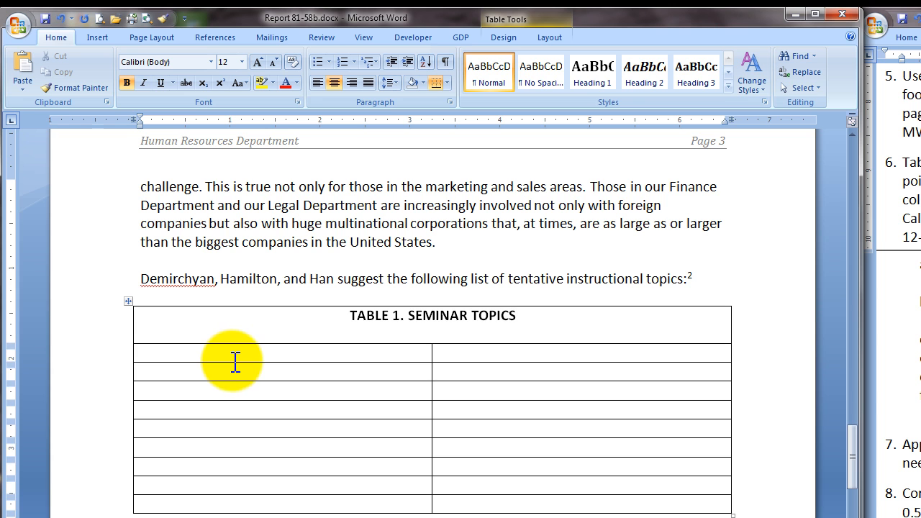
Step: Set the font size of the table title TABLE 1. SEMINAR TOPICS to 14 points
left_click_drag(348, 315, 507, 317)
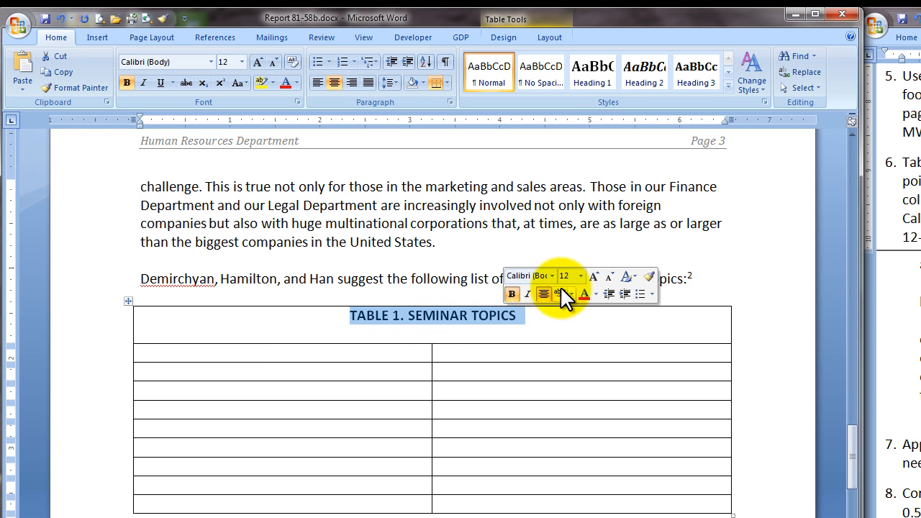
left_click(579, 275)
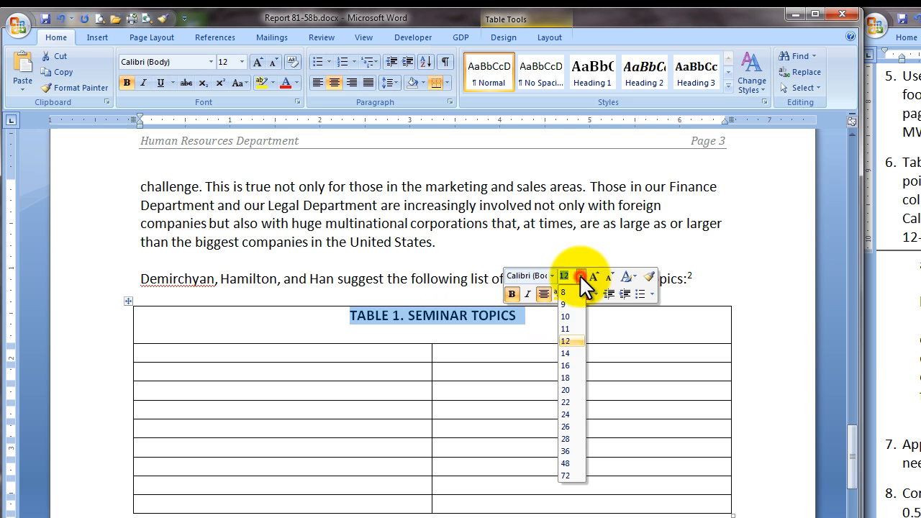
left_click(571, 352)
Step: Make the table's second row bold and enter the column headings Instructional Topic and Time
left_click(97, 360)
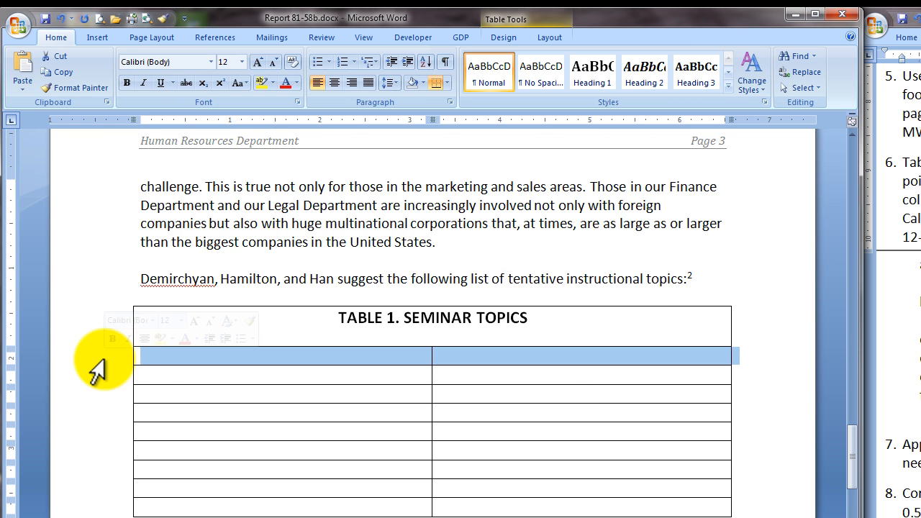
key("ctrl+b")
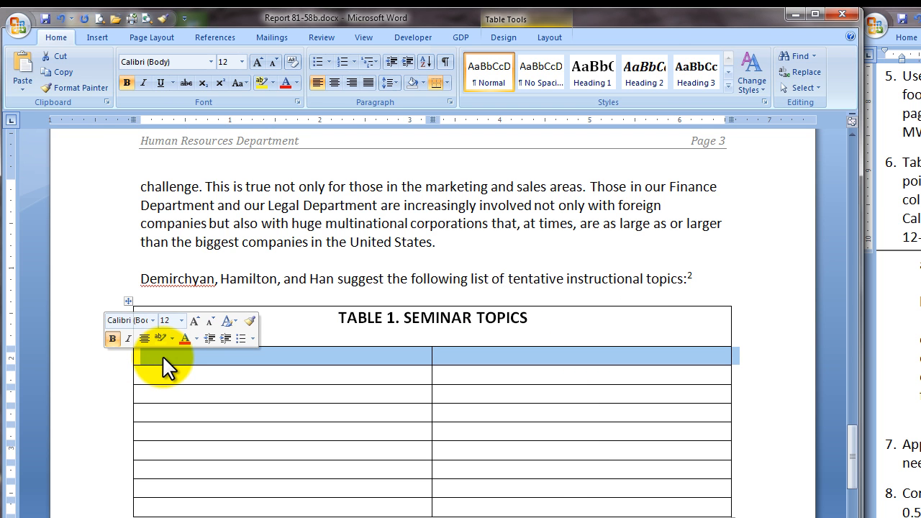
left_click(162, 355)
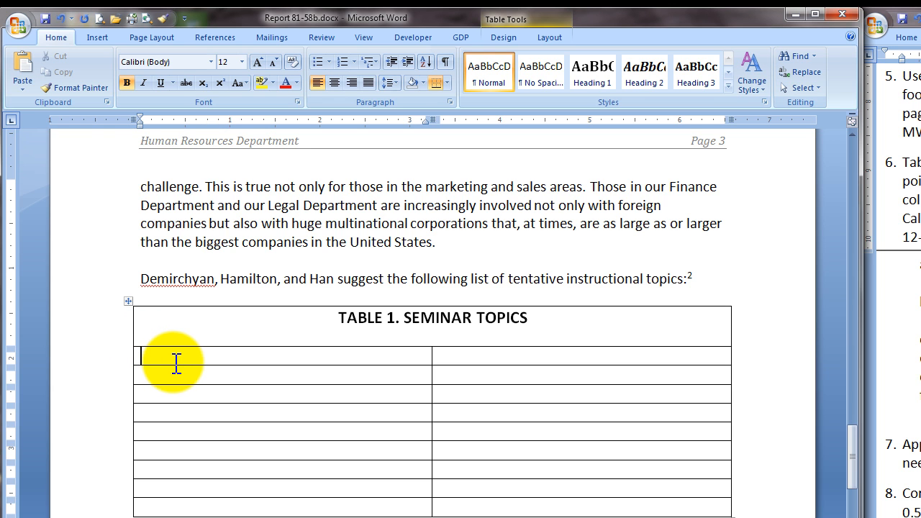
type("Instructional Topic")
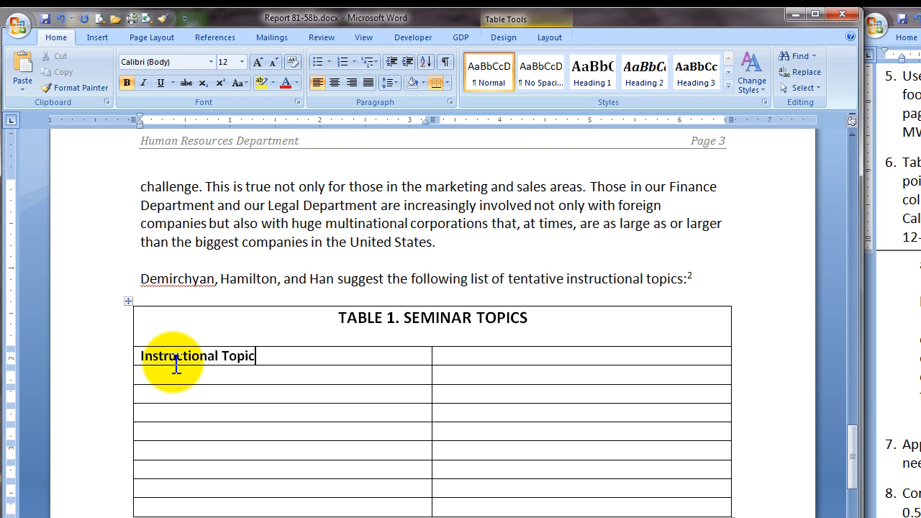
key("Tab")
type("Time")
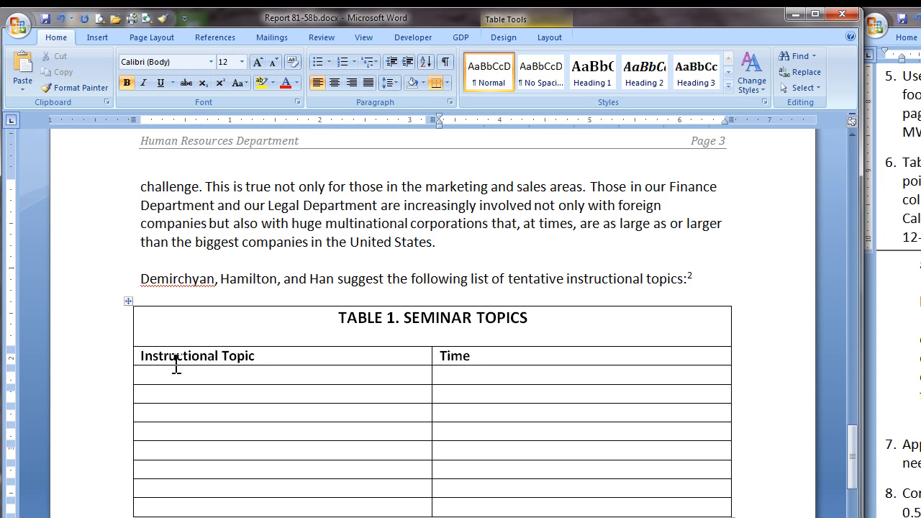
Step: Paste the copied instructional topics and their hours into the table rows below the column headings
left_click(176, 369)
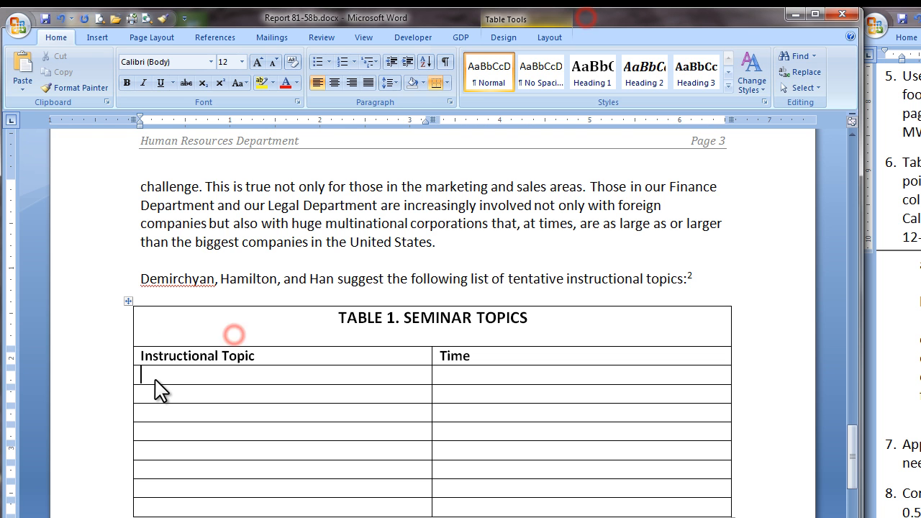
key("ctrl+v")
left_click(376, 453)
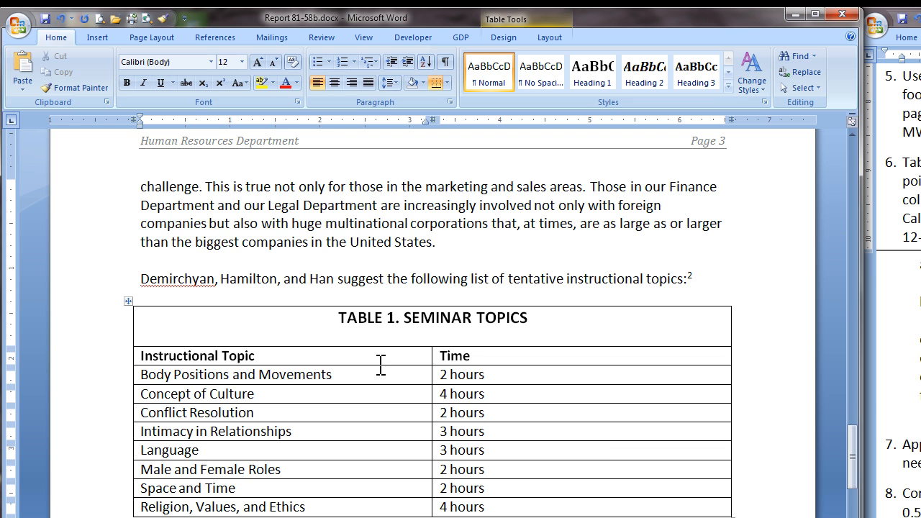
Step: AutoFit the seminar topics table to its contents
right_click(473, 356)
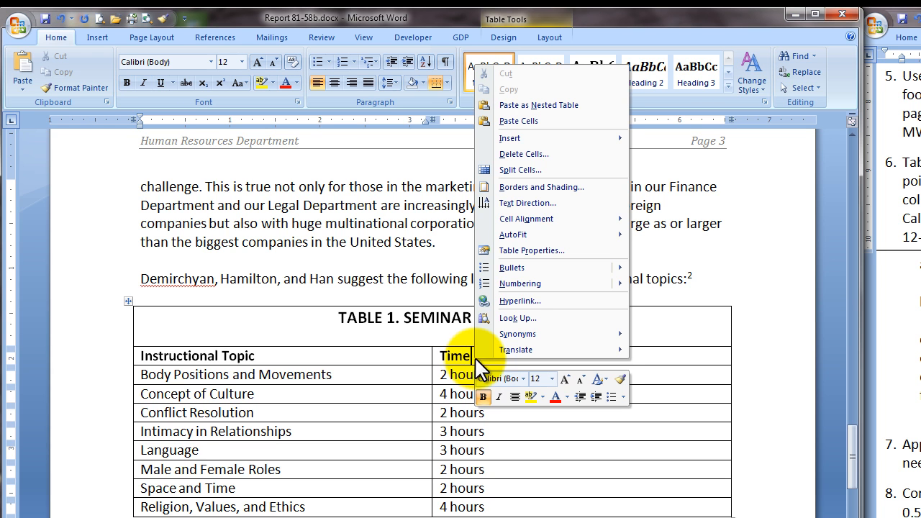
mouse_move(547, 237)
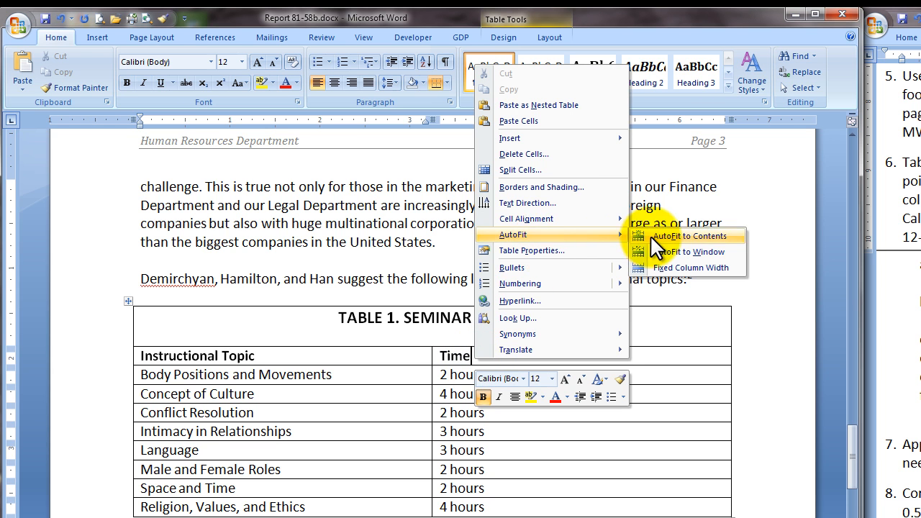
left_click(675, 237)
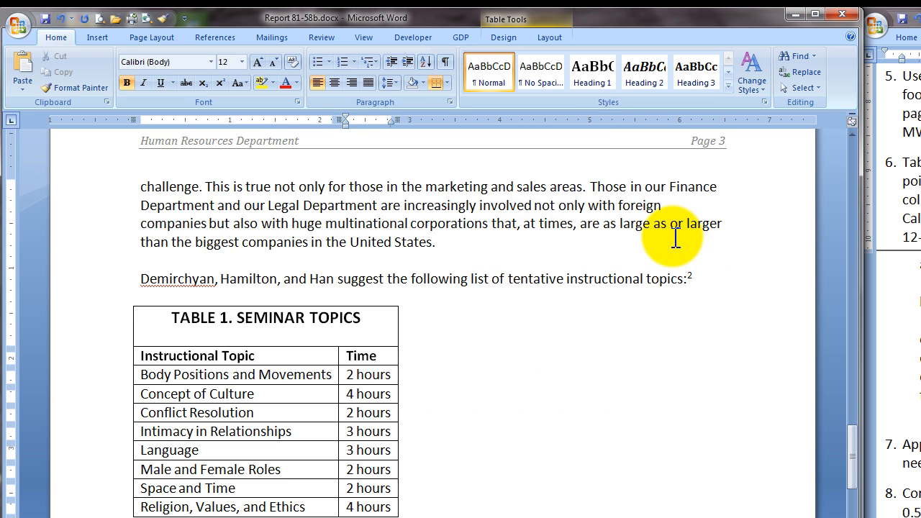
Step: Center the whole seminar topics table horizontally on the page through its table properties
left_click(127, 302)
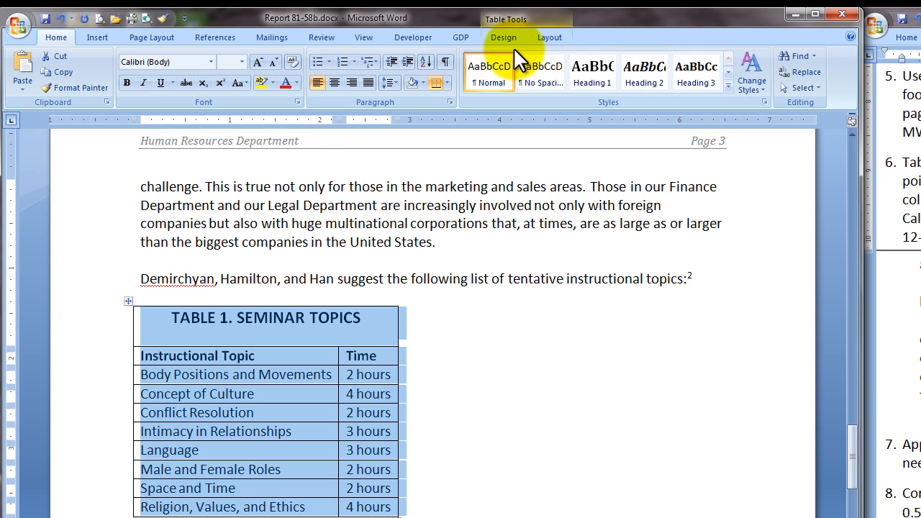
left_click(549, 36)
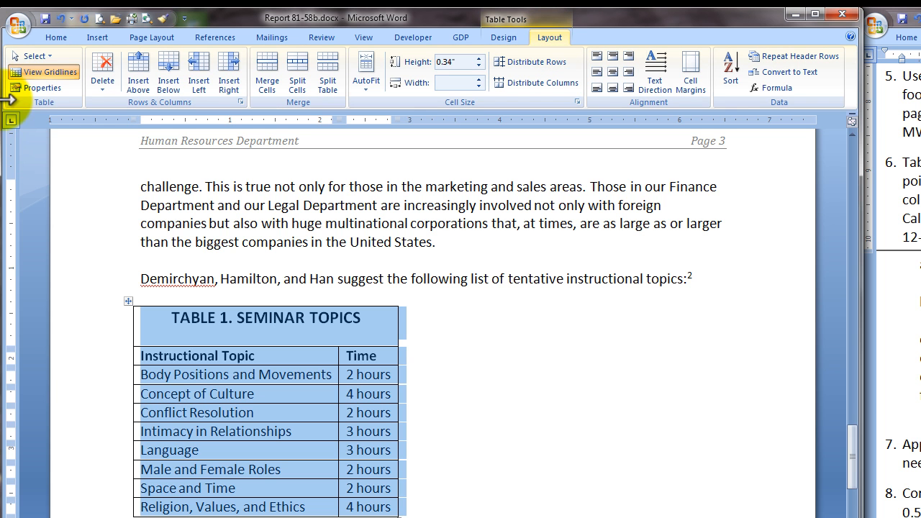
left_click(36, 87)
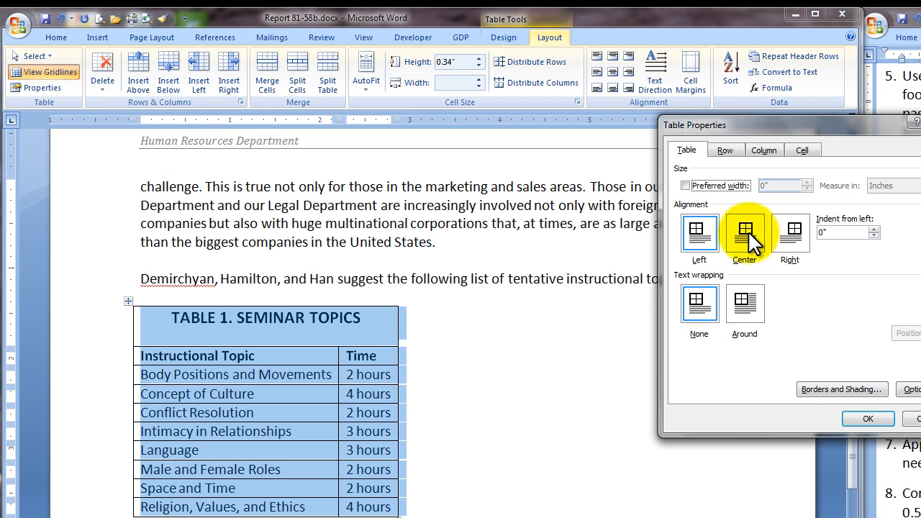
left_click(745, 230)
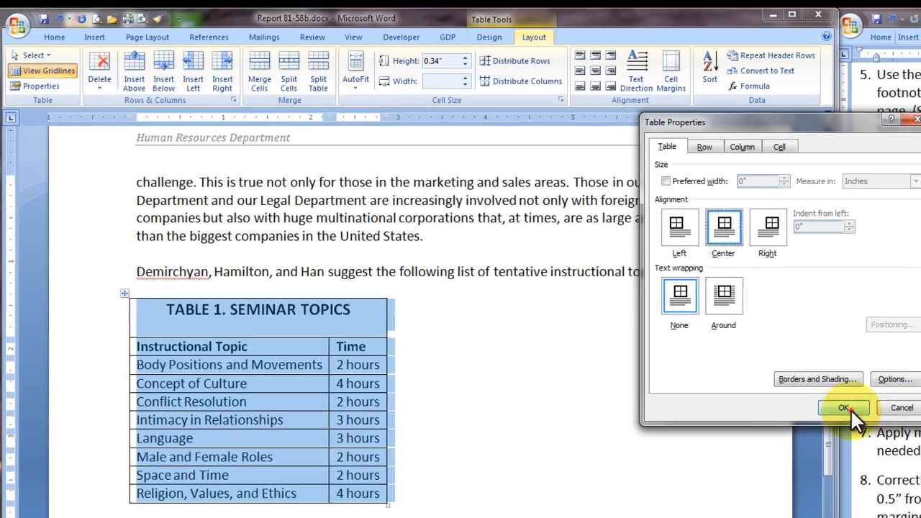
left_click(850, 409)
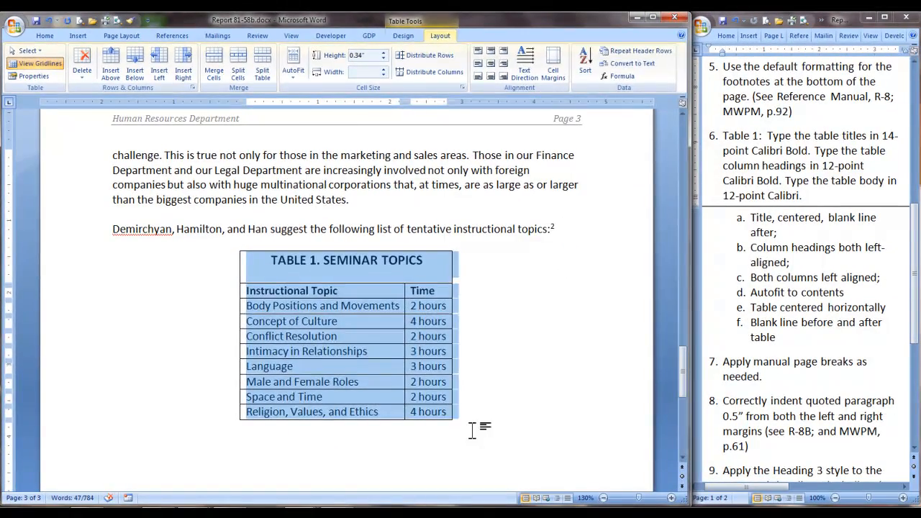
Step: Show the formatting marks and paste the copied body paragraphs below Table 1, leaving one blank line after the table
left_click(574, 515)
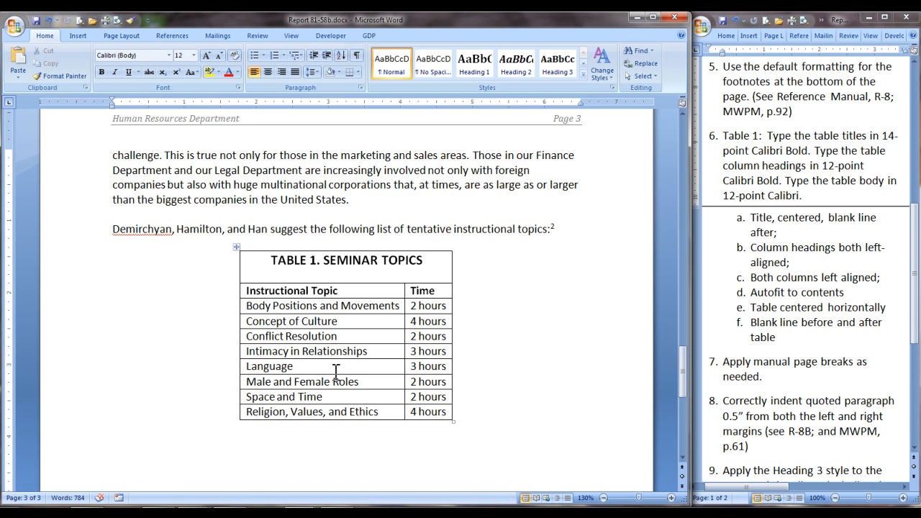
left_click(356, 55)
key("Return")
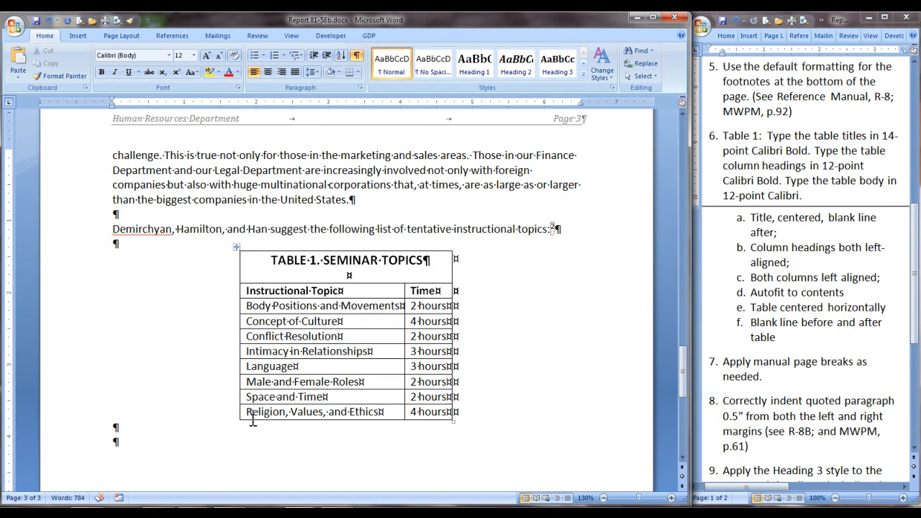
key("ctrl+v")
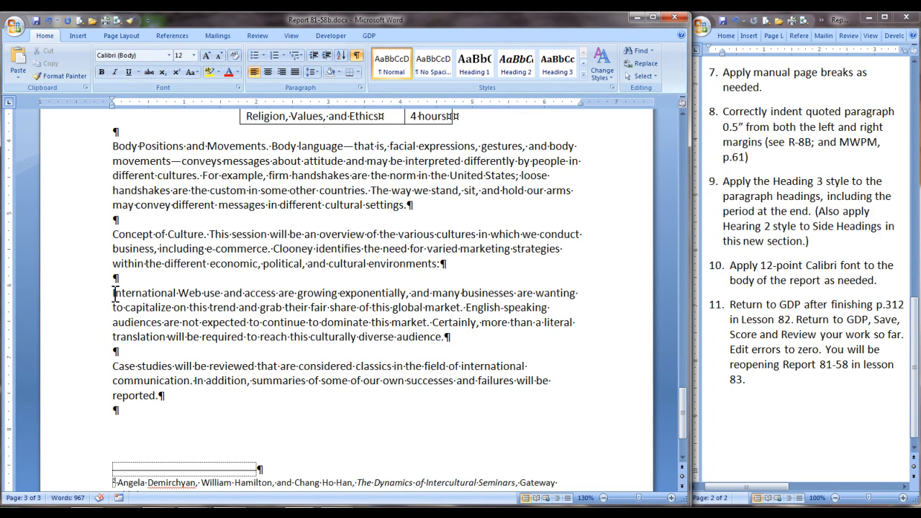
Step: Indent the quoted paragraph beginning "International Web use" 0.5" from both the left and right margins
left_click_drag(113, 294, 446, 341)
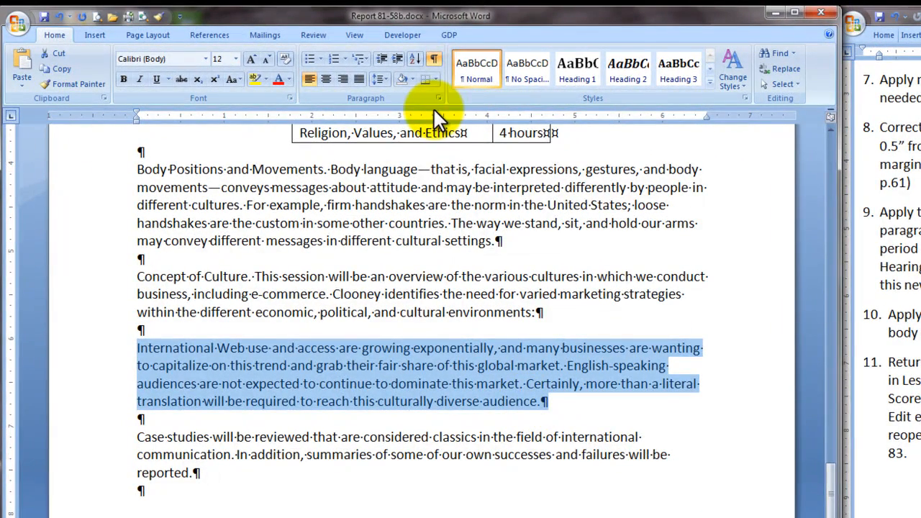
left_click(438, 97)
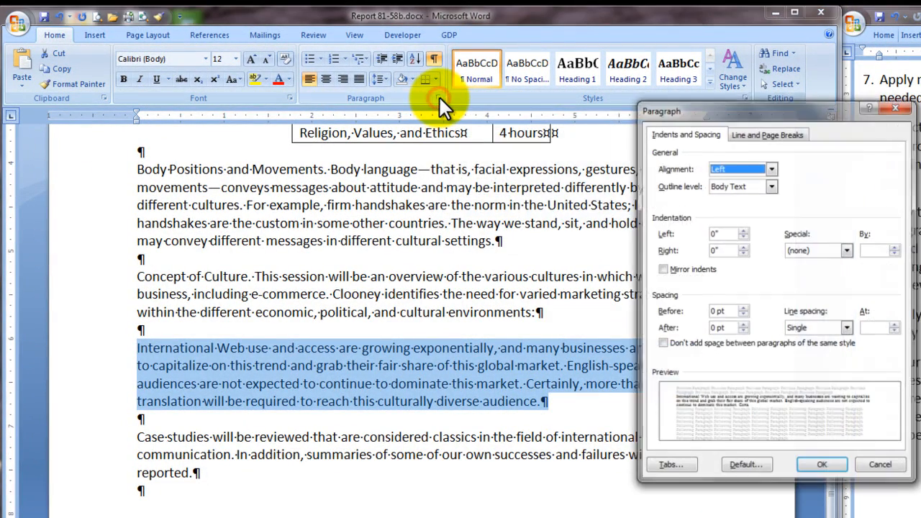
left_click(743, 234)
left_click(743, 234)
left_click(743, 234)
left_click(742, 233)
left_click(742, 234)
left_click(742, 247)
left_click(743, 247)
left_click(743, 246)
left_click(742, 247)
left_click(743, 246)
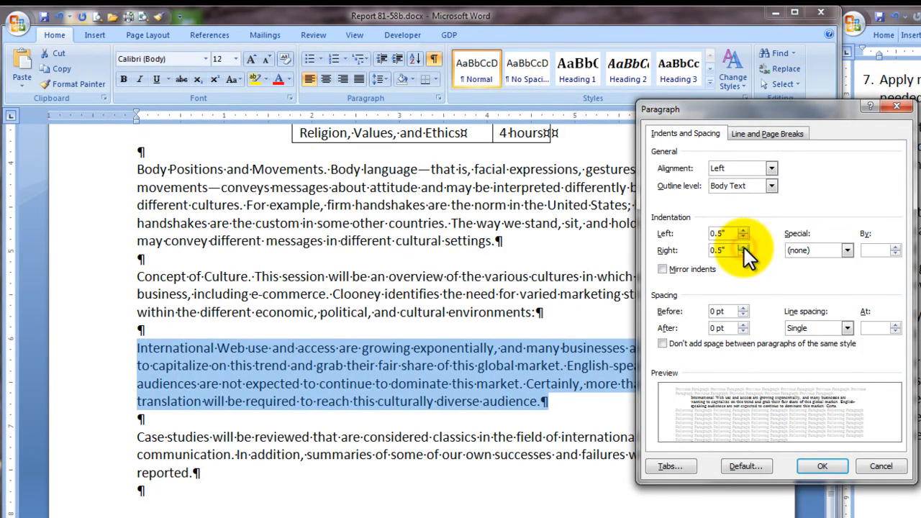
left_click(822, 466)
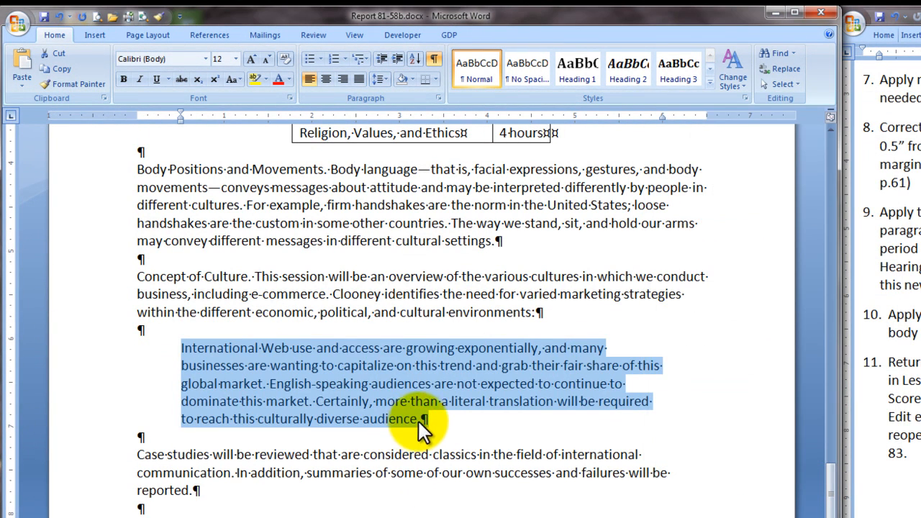
Step: Insert a footnote at the end of the indented quotation and paste the "Cultural Comparisons in E-Commerce" citation as its text
left_click(421, 426)
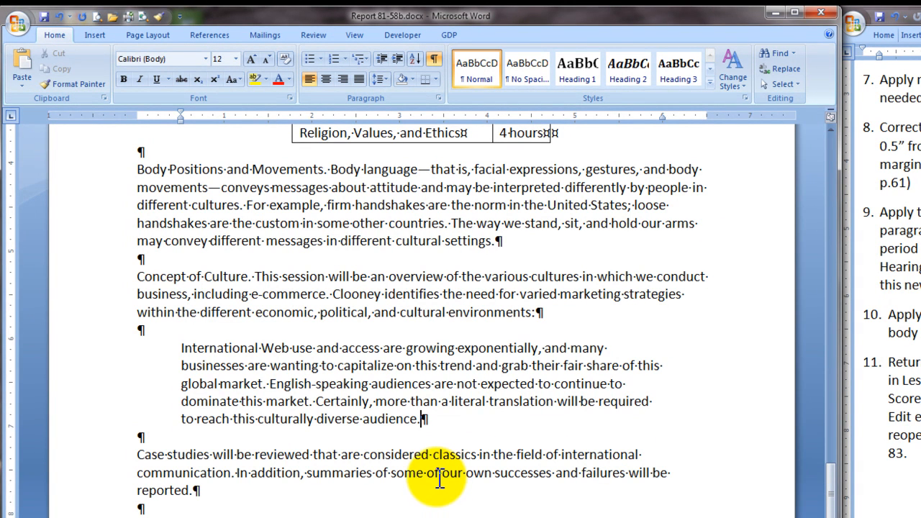
left_click(208, 35)
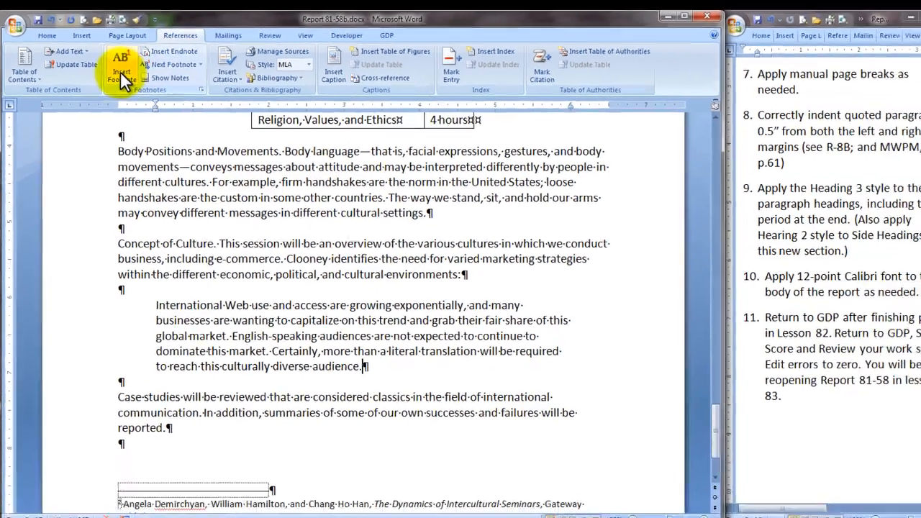
left_click(121, 71)
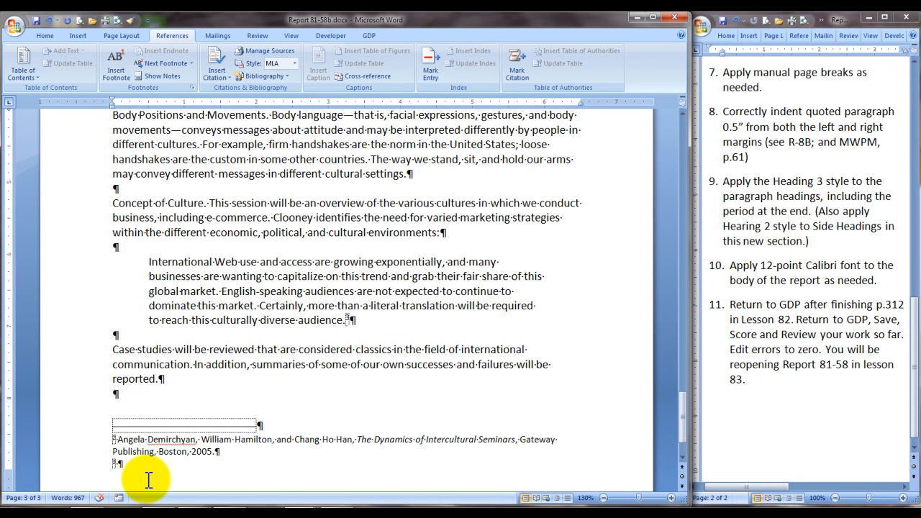
type("Arlene D. Clooney, \"Cultural Comparisons in E-Commerce,\" December 19, 2005, <http://www.ecommerce.com/news.htm>, accessed on January 18, 2006.")
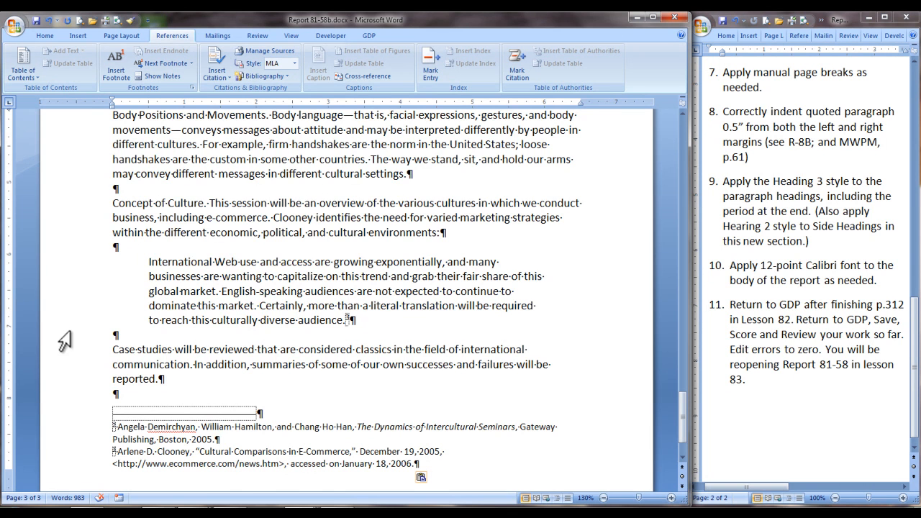
Step: Apply the Heading 3 style to the paragraph headings "Body Positions and Movements." and "Concept of Culture.", including their periods
scroll(413, 386, "up", 4)
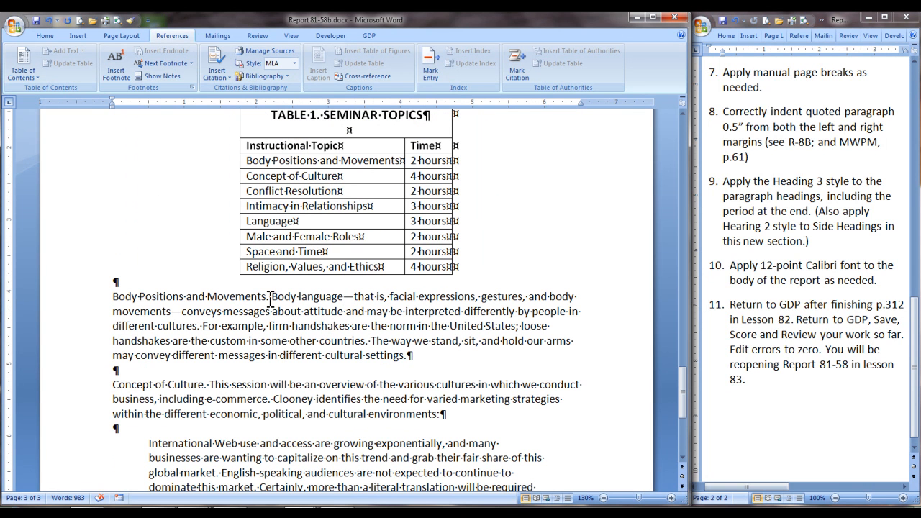
left_click_drag(269, 297, 133, 295)
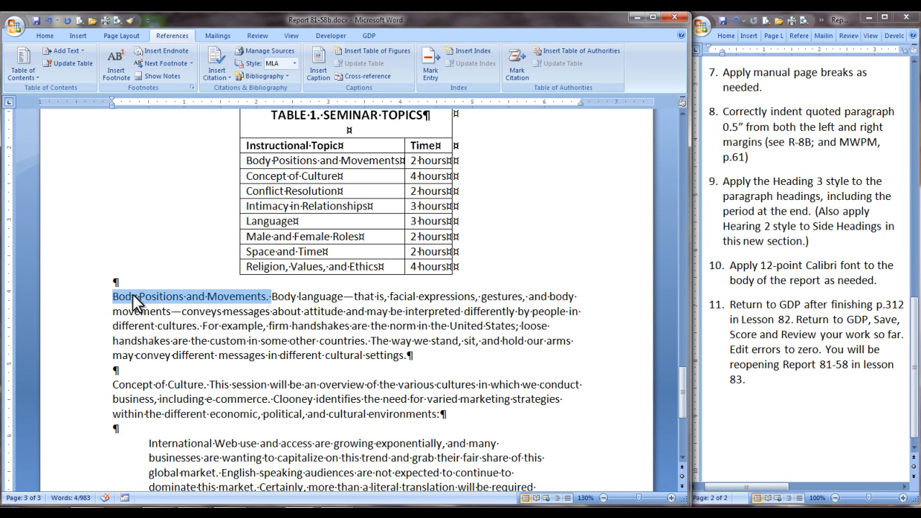
left_click(45, 35)
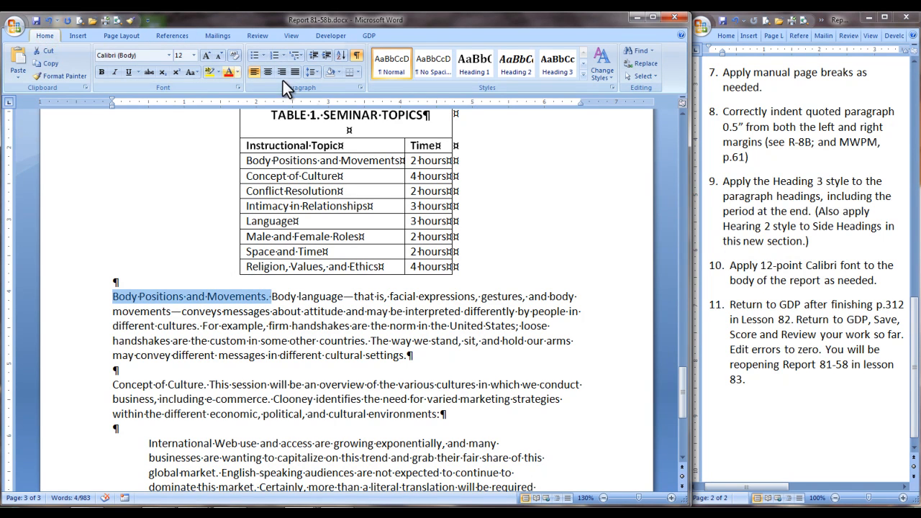
left_click(556, 68)
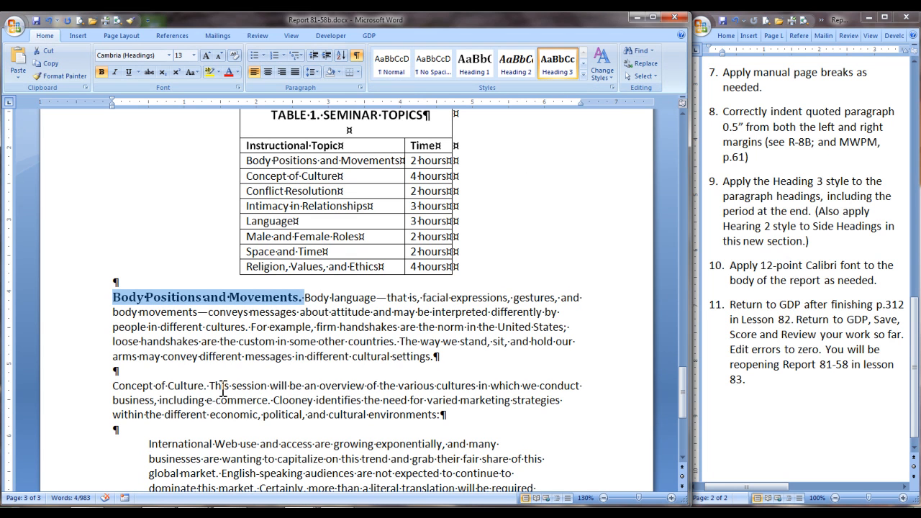
left_click_drag(207, 386, 123, 390)
left_click(552, 70)
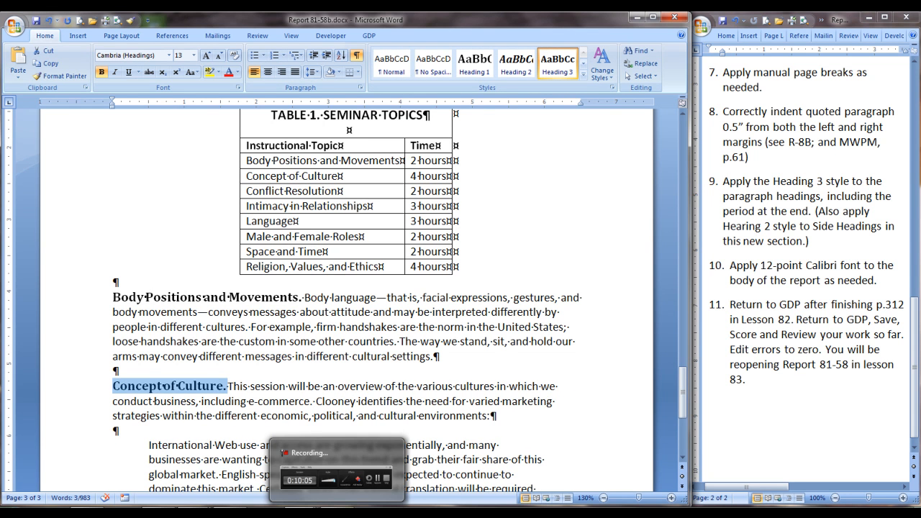
left_click(433, 347)
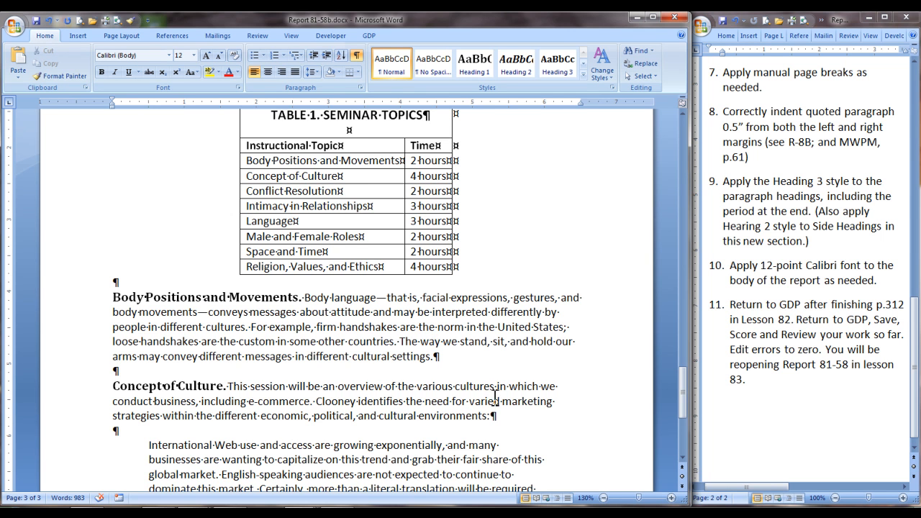
Step: Apply the Heading 2 style to the side headings INSTRUCTIONAL APPROACH and SEMINAR CONTENT
scroll(494, 398, "up", 10)
scroll(520, 403, "up", 4)
scroll(520, 400, "up", 4)
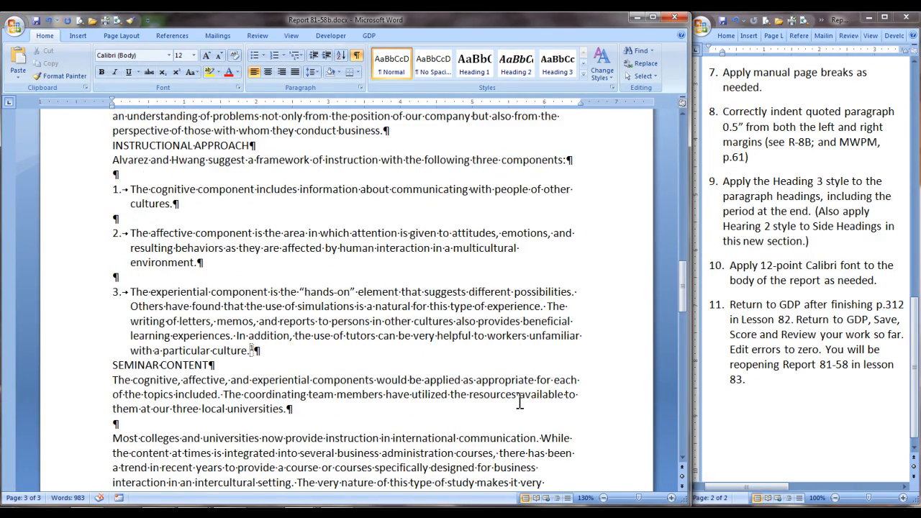
scroll(519, 400, "up", 1)
left_click(85, 184)
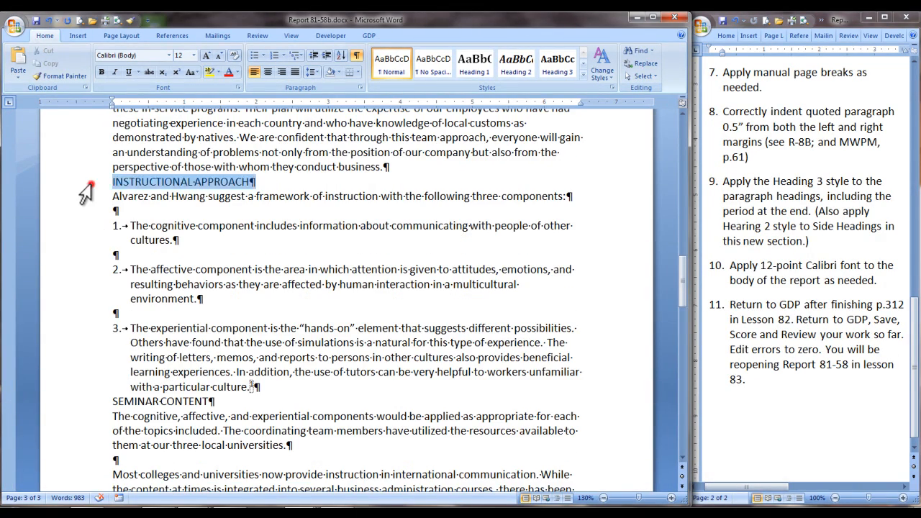
left_click(514, 65)
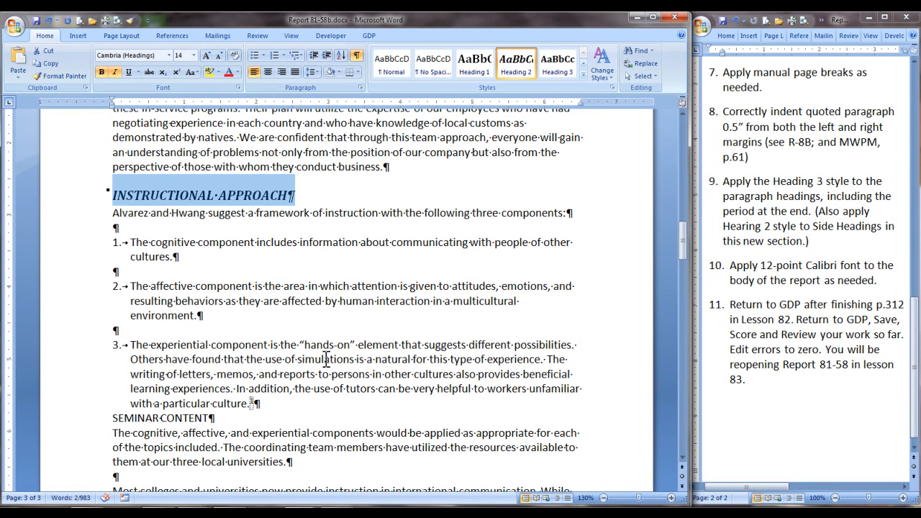
scroll(299, 363, "down", 3)
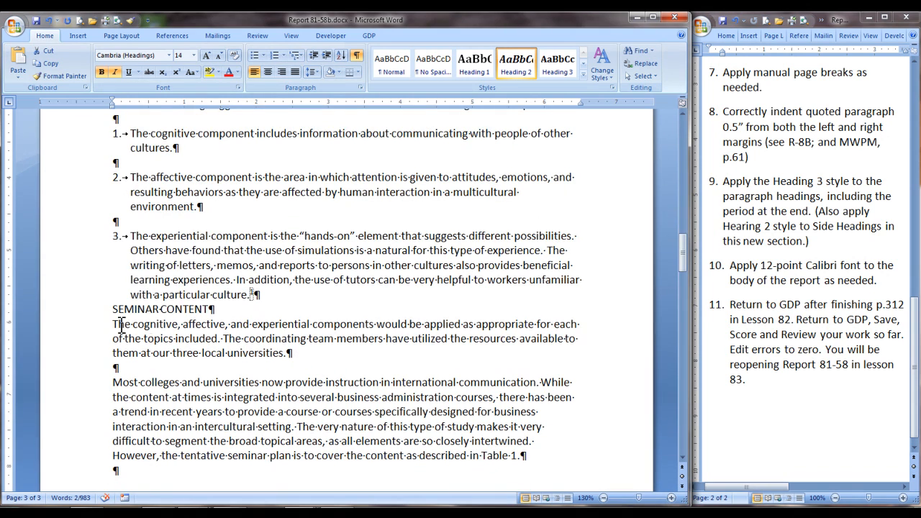
left_click(98, 310)
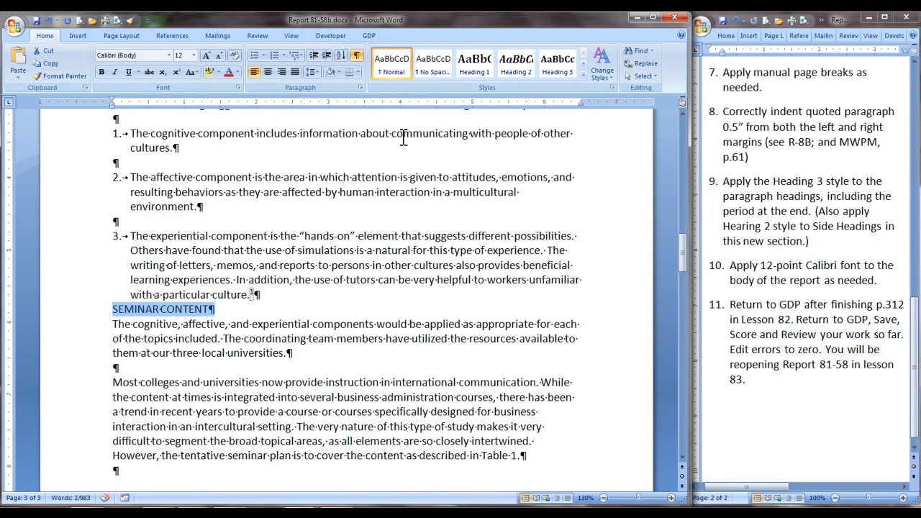
left_click(514, 67)
Step: Check the report through to its last page, and return to GDP with the changes to Report 81-58b.docx saved
scroll(239, 353, "down", 12)
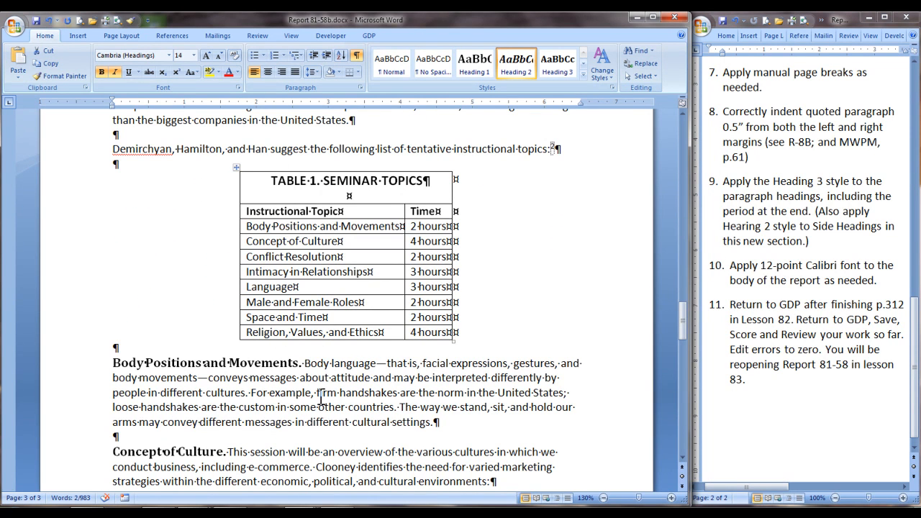
scroll(321, 398, "down", 3)
scroll(321, 398, "down", 7)
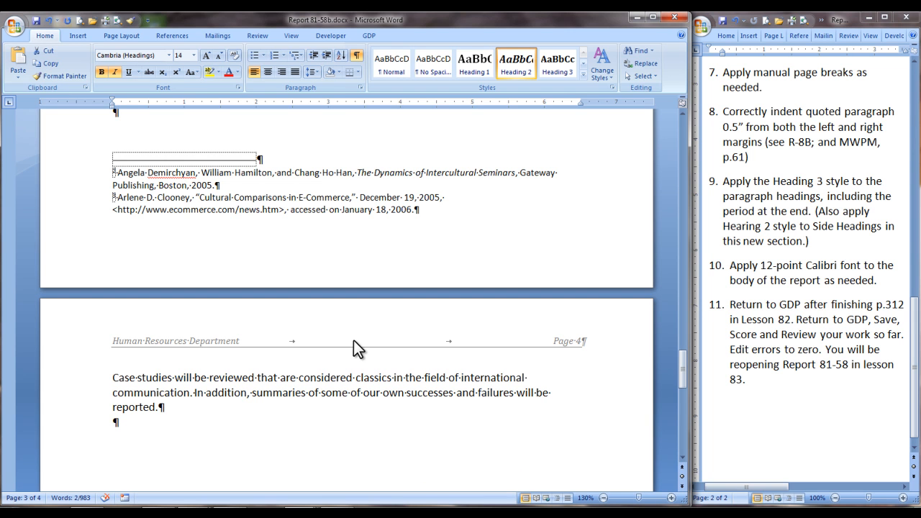
left_click(367, 35)
left_click(45, 52)
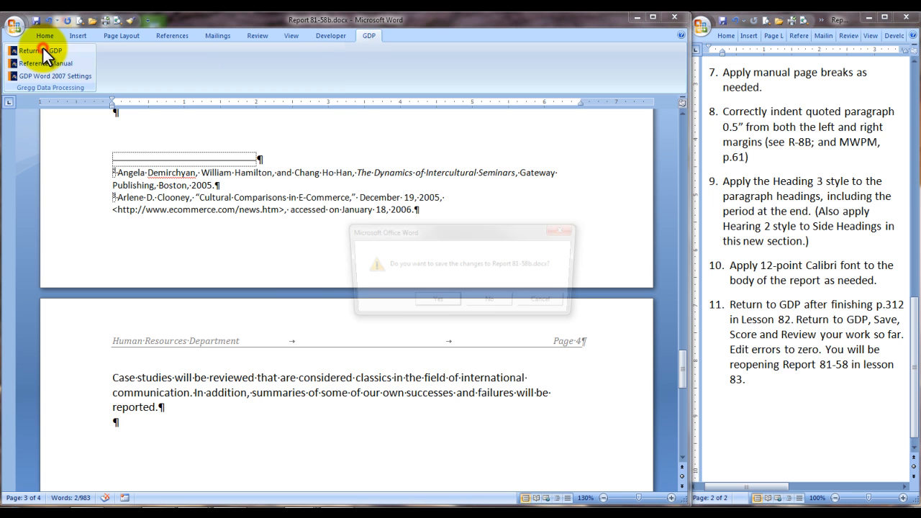
left_click(445, 303)
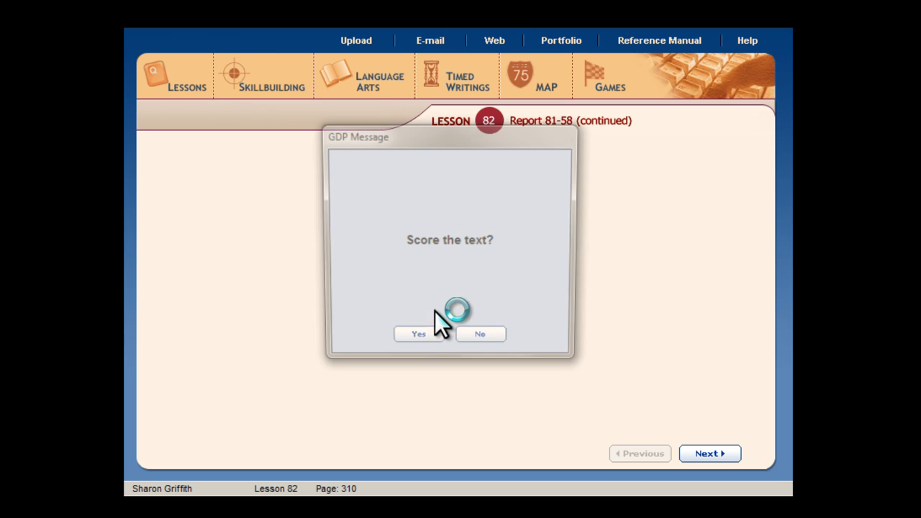
Step: Score the report text in GDP and open the scored text for review
left_click(407, 343)
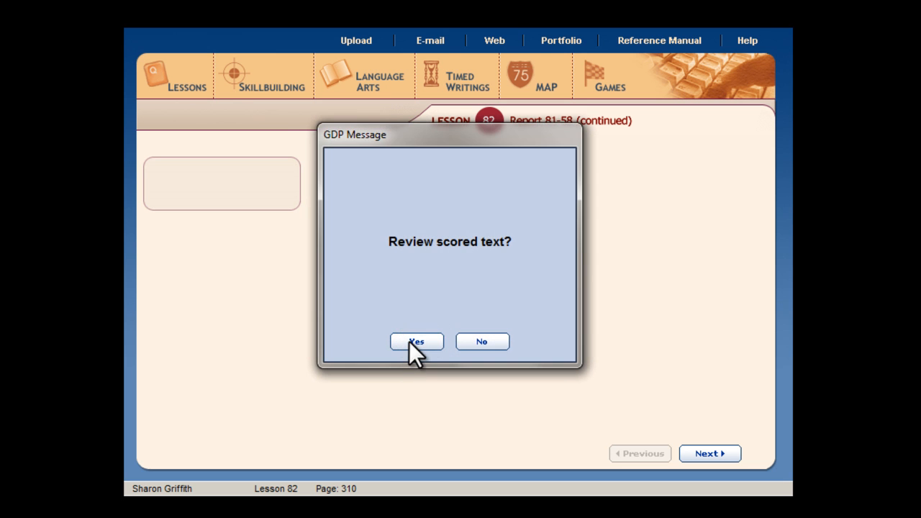
left_click(409, 341)
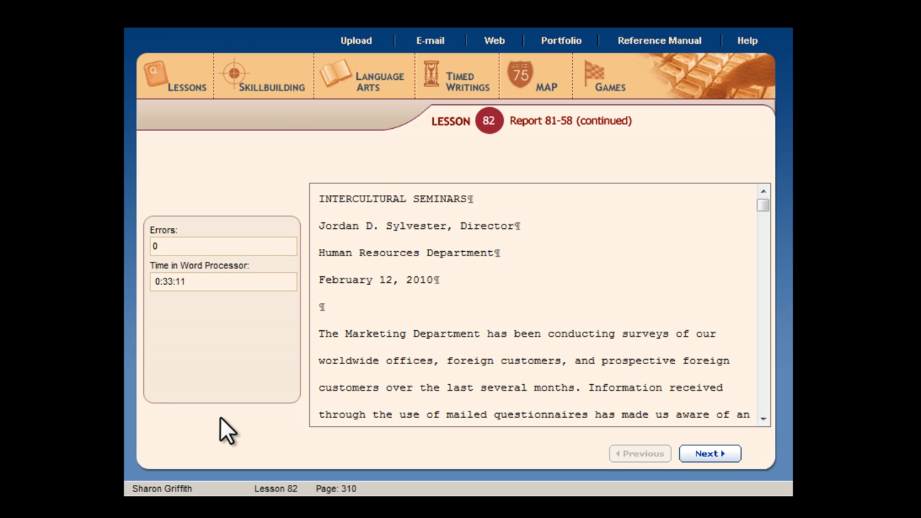